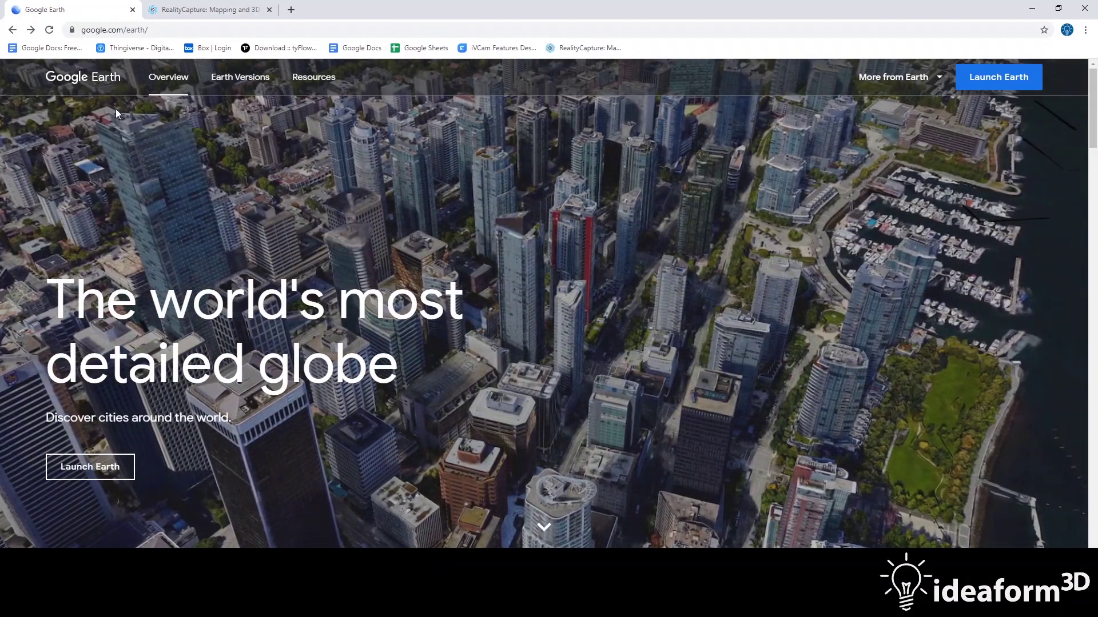
Step: Visit the Google Earth Versions page and scroll down through its contents
left_click(197, 5)
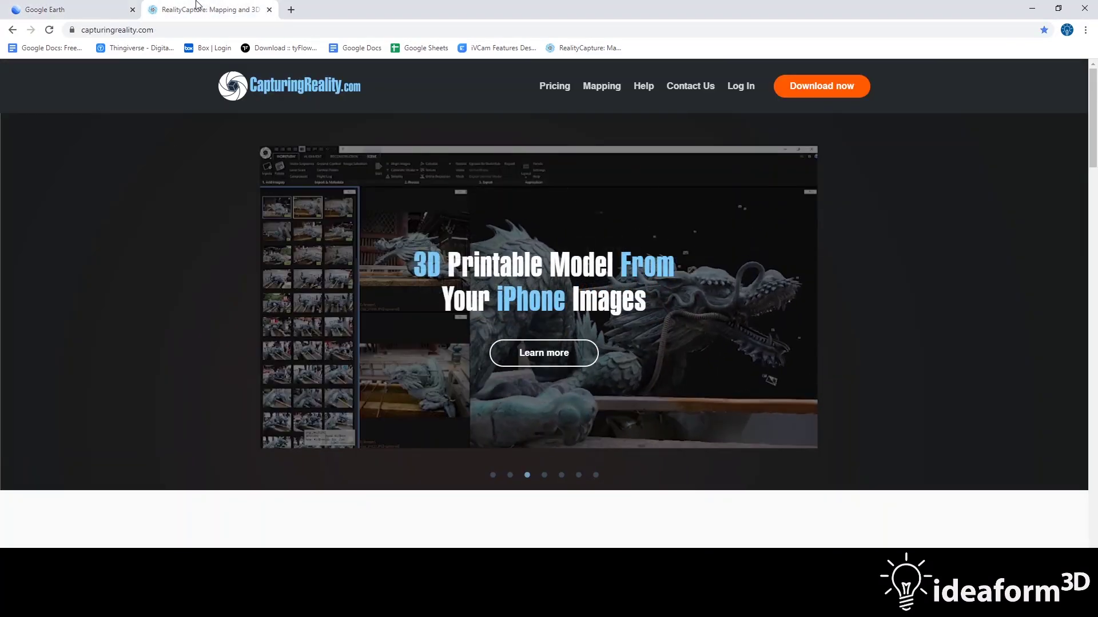
left_click(75, 9)
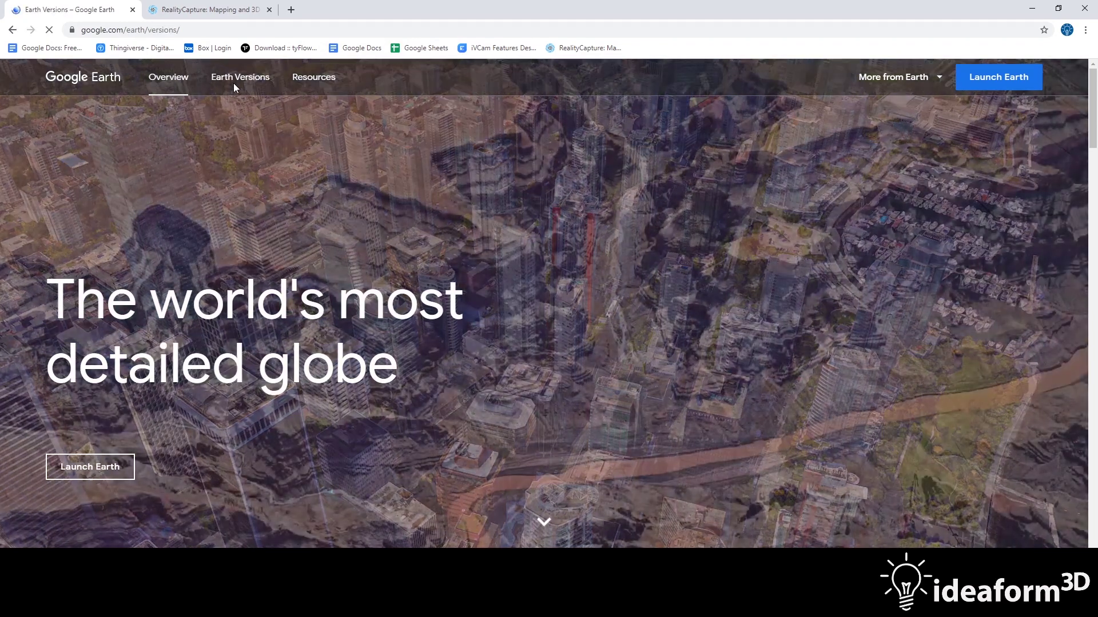
left_click(234, 79)
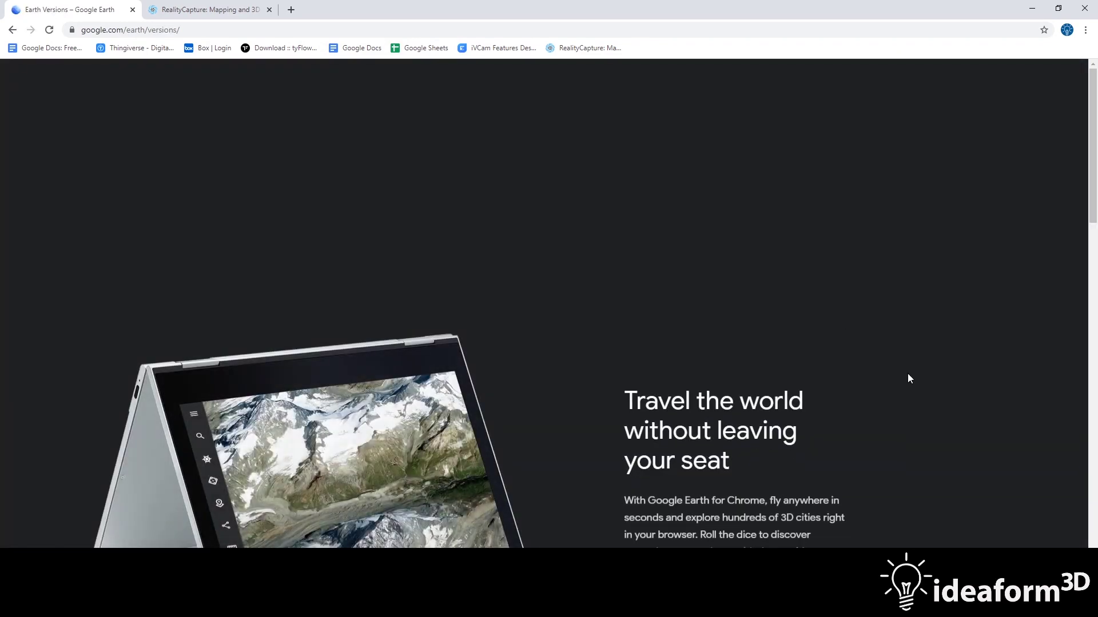
scroll(905, 370, "down", 10)
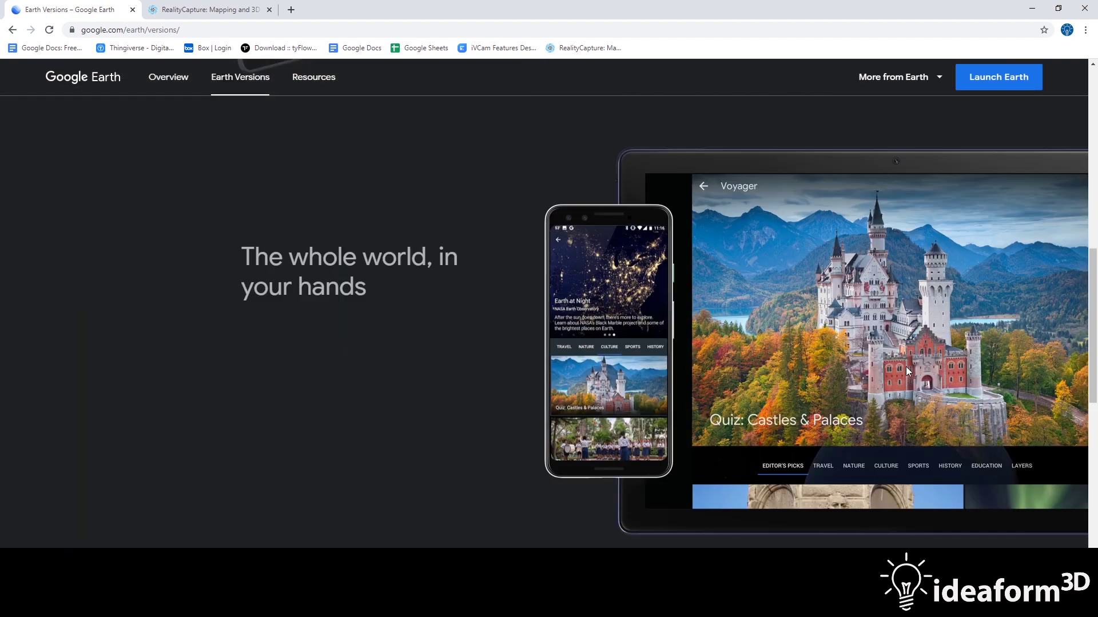
scroll(905, 370, "down", 5)
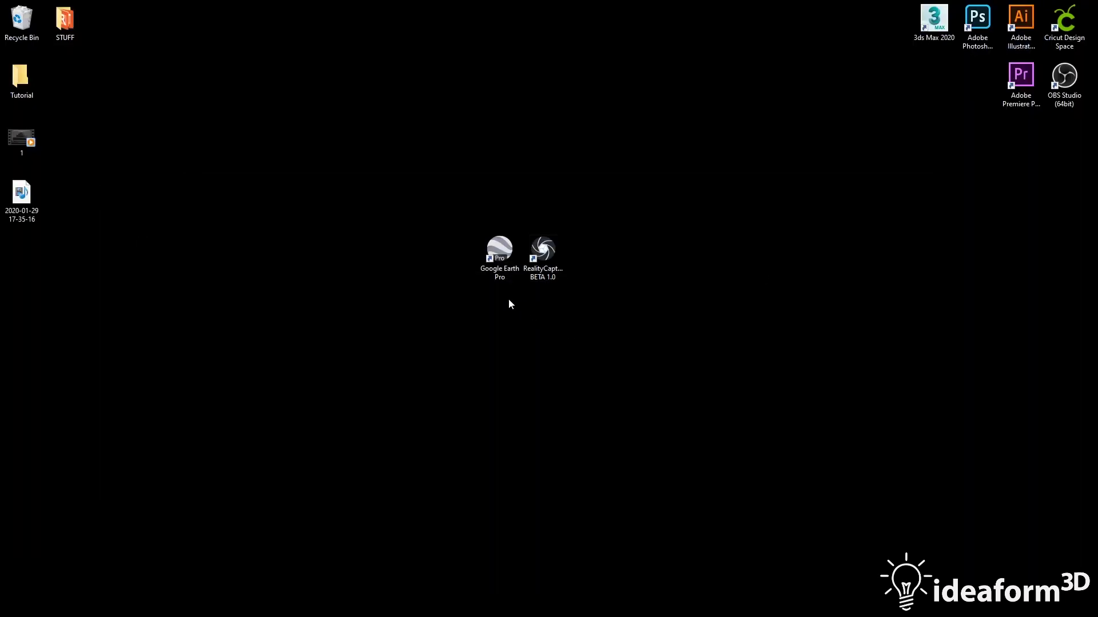
Step: Launch Google Earth Pro and turn off View > Toolbar and View > Sidebar
double_click(507, 275)
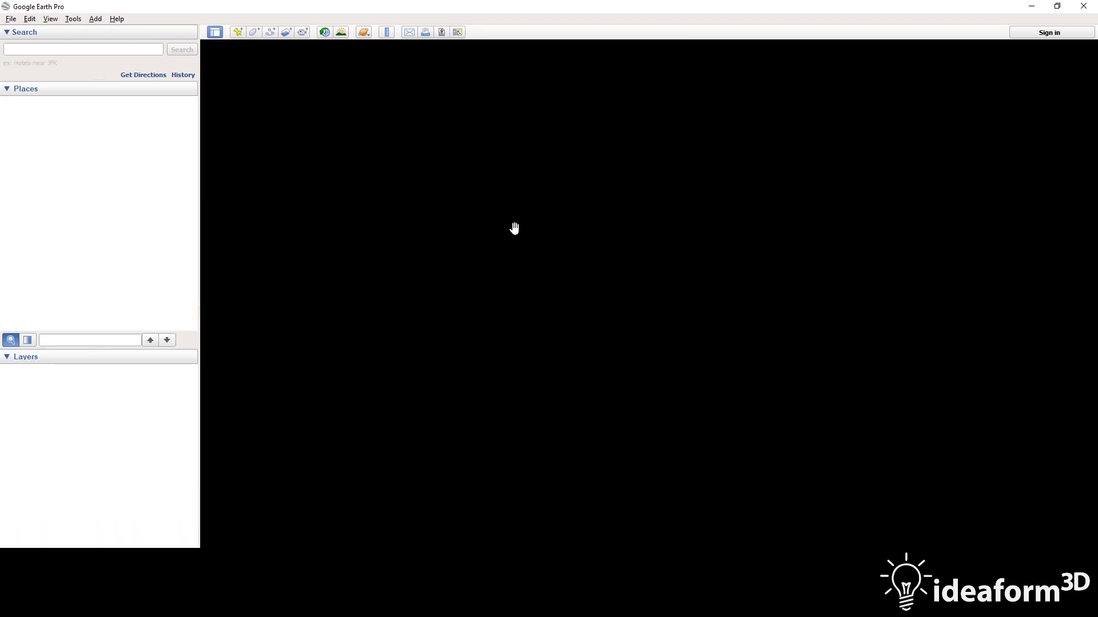
left_click(50, 19)
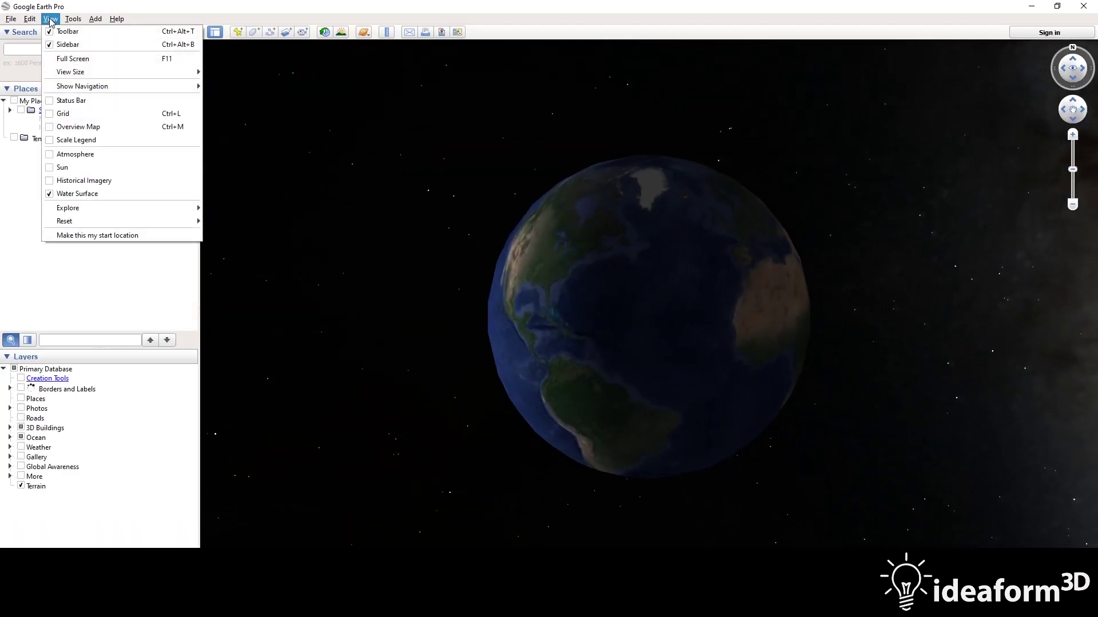
left_click(60, 32)
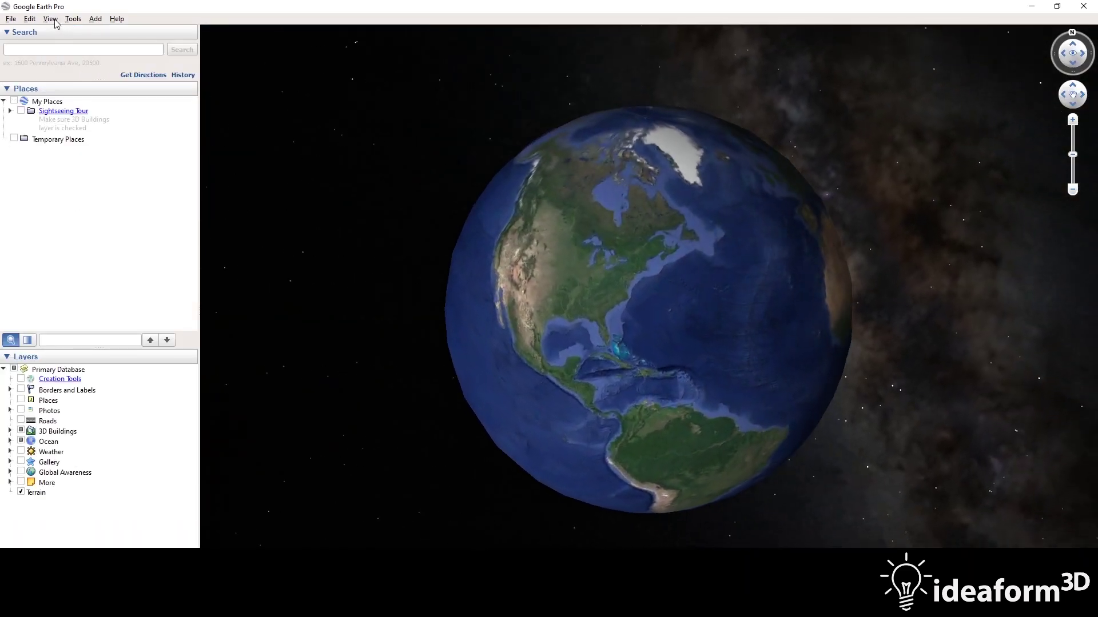
left_click(53, 19)
left_click(57, 42)
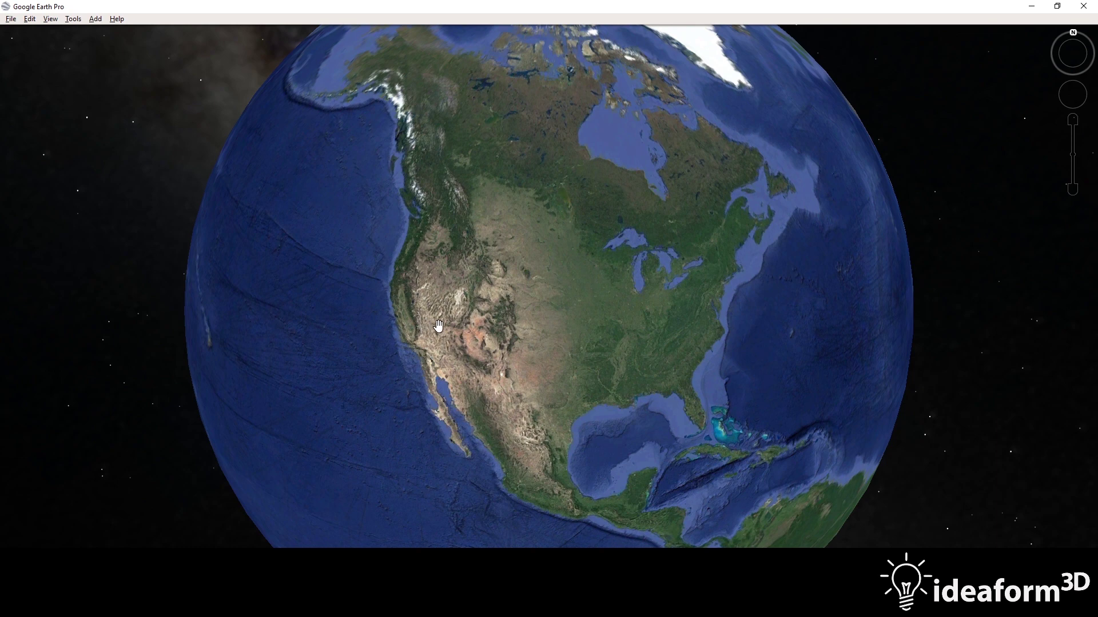
Step: In Tools > Options, untick Compress, set antialiasing to High, apply, and accept the restart notice
left_click(72, 19)
left_click(133, 114)
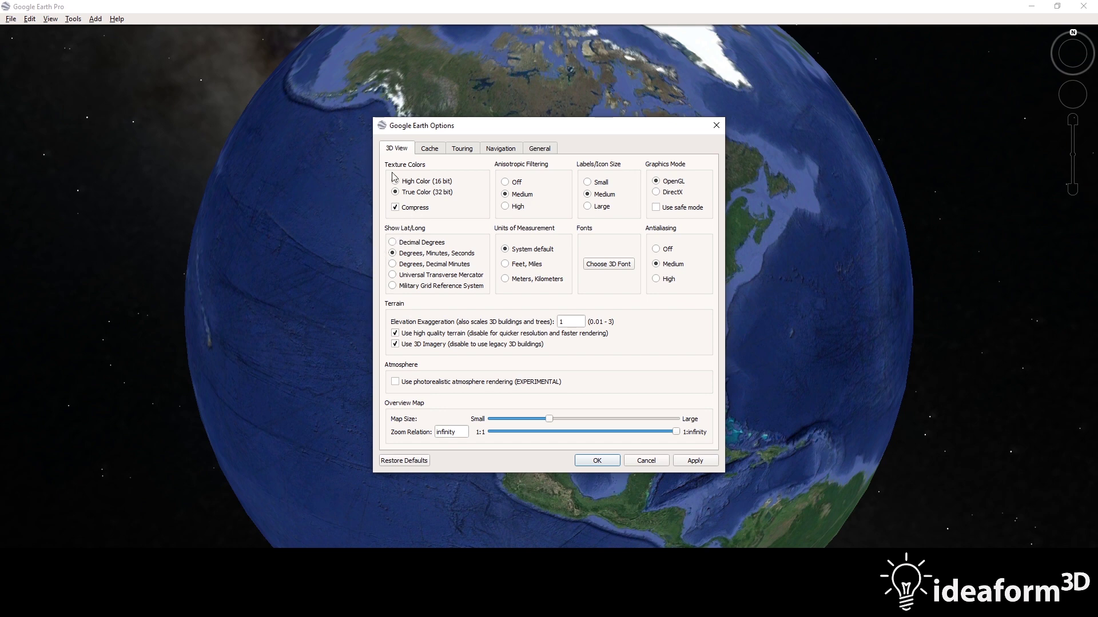
left_click(395, 207)
left_click(668, 287)
left_click(696, 462)
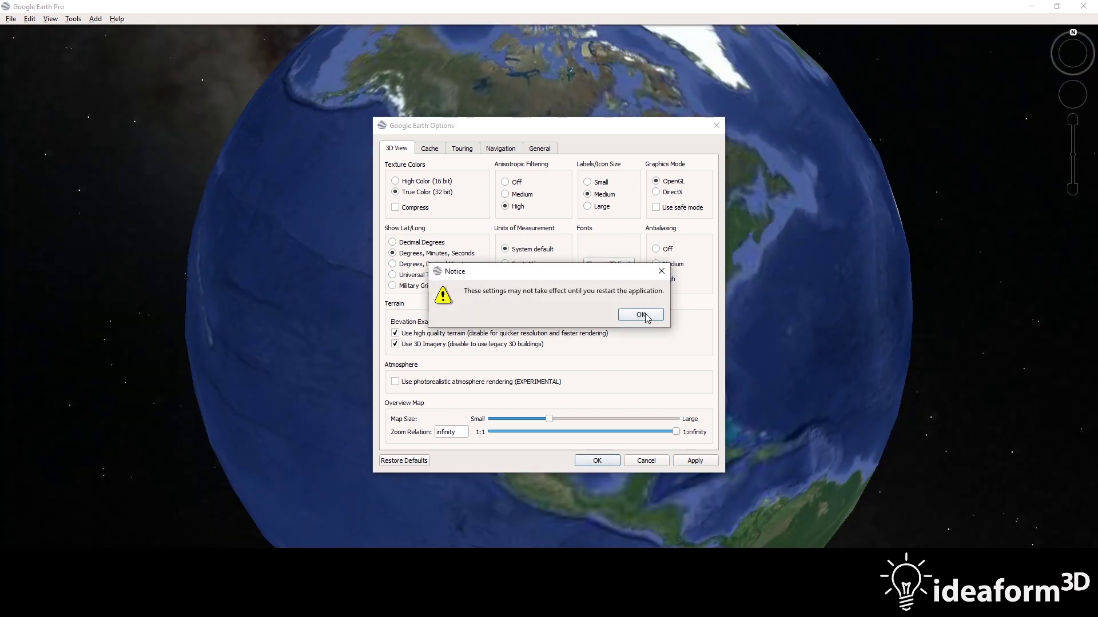
left_click(648, 318)
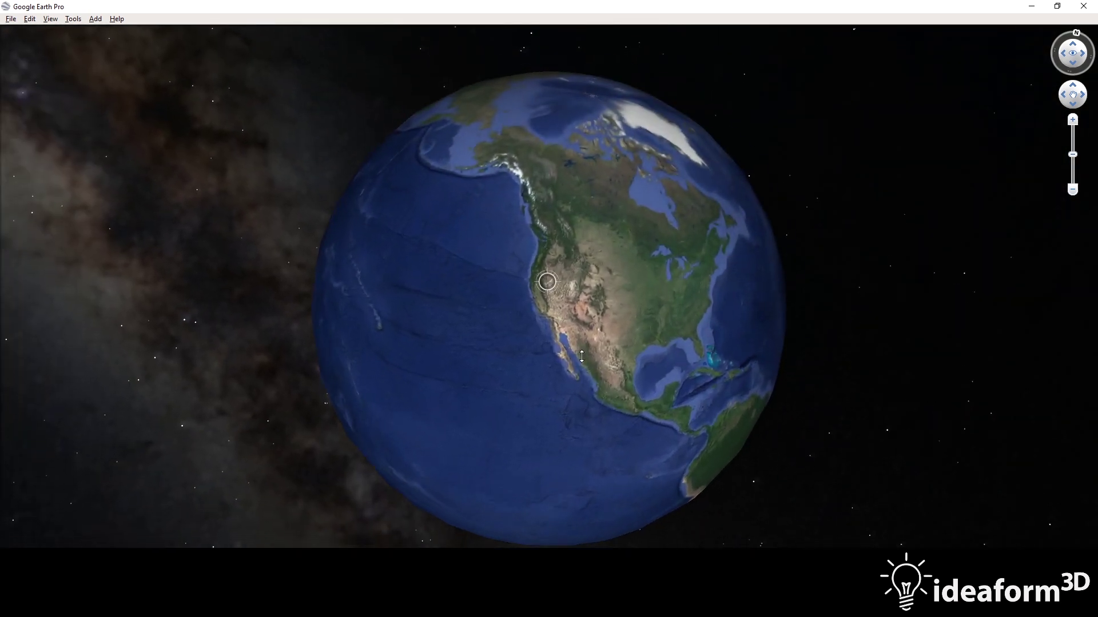
Step: Zoom from the whole globe through the western US and Lake Tahoe to Reno
scroll(594, 320, "up", 3)
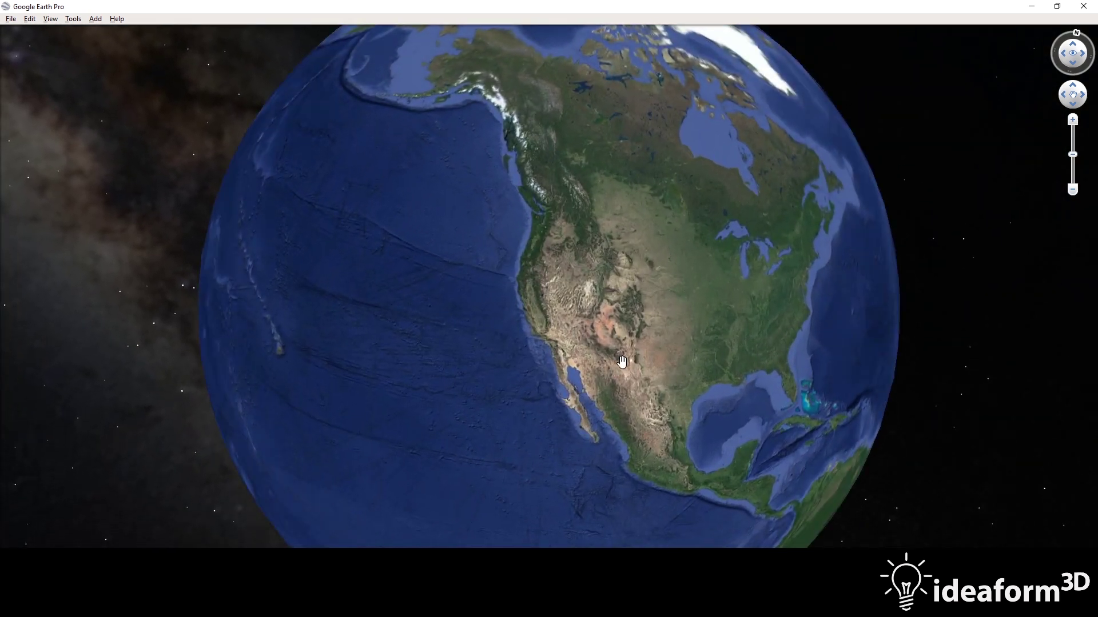
scroll(566, 296, "up", 3)
right_click_drag(541, 296, 512, 303)
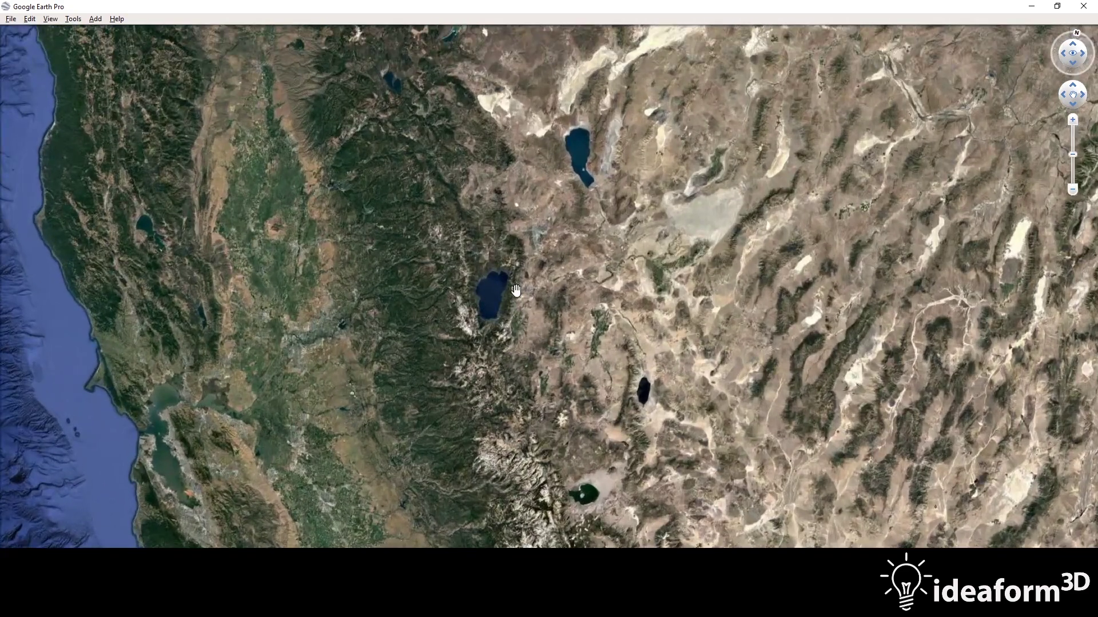
right_click_drag(504, 240, 457, 313)
right_click_drag(583, 228, 505, 287)
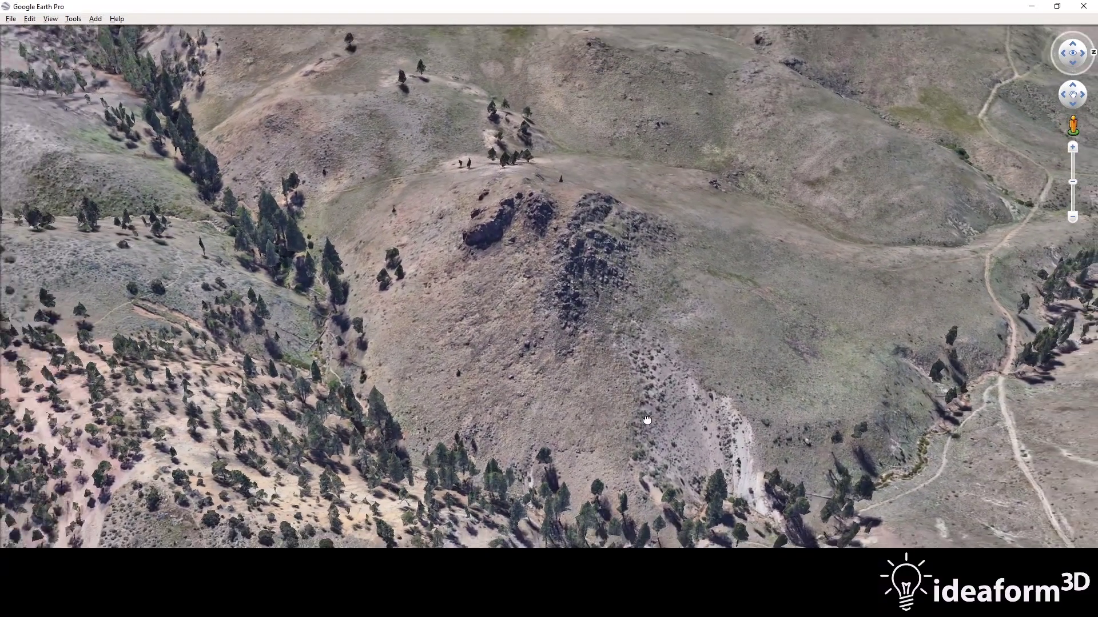
Step: Pan and tilt the 3D view until the rocky hillside is centred
left_click_drag(647, 421, 578, 421)
right_click_drag(583, 451, 558, 472)
left_click_drag(627, 512, 592, 477)
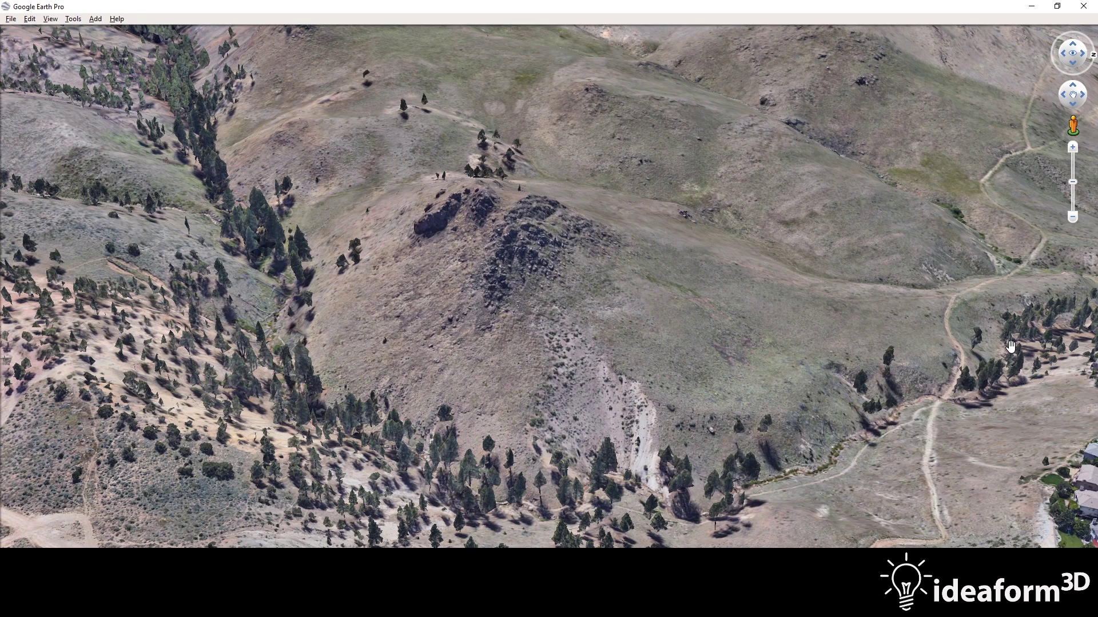
left_click_drag(706, 456, 715, 438)
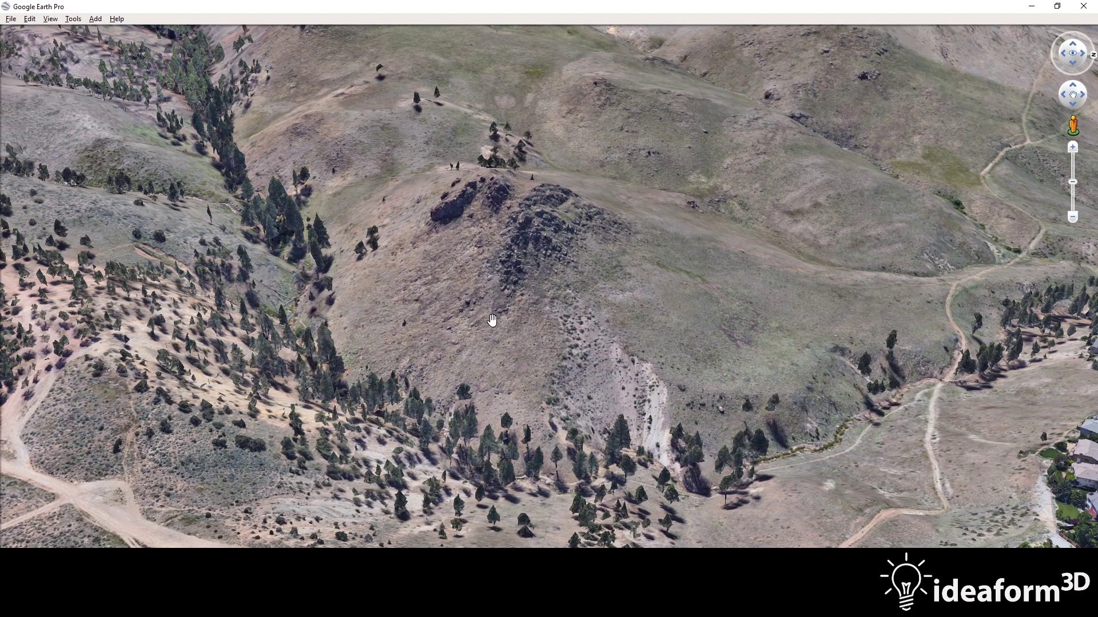
left_click_drag(543, 439, 553, 439)
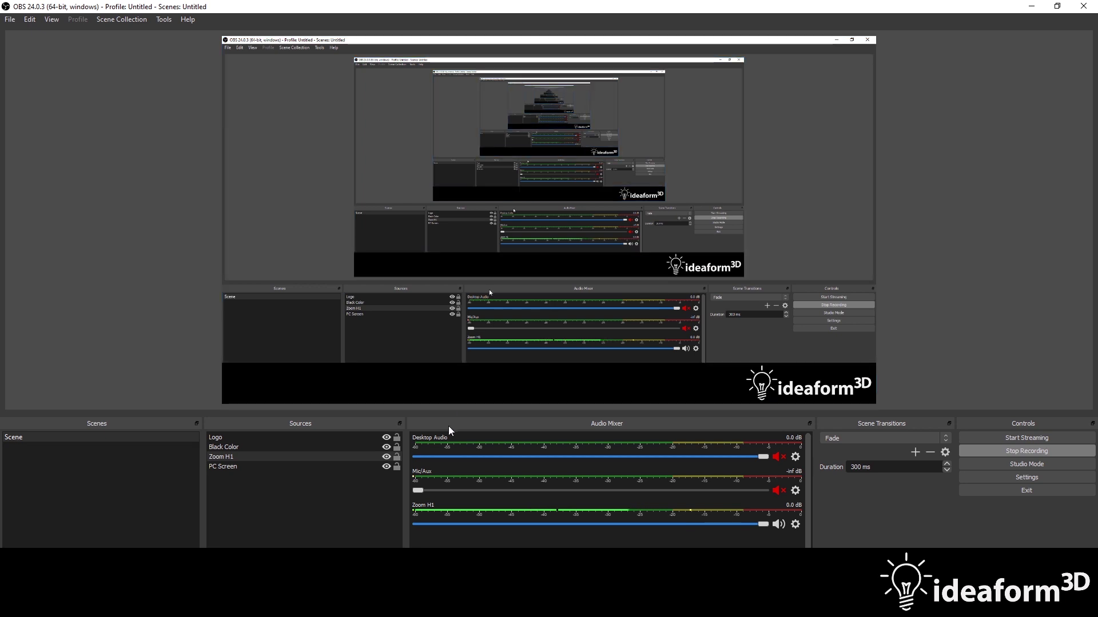
Step: Hide the Black Color and Logo sources and confirm OBS Video and Output settings (40000 Kbps)
left_click(387, 447)
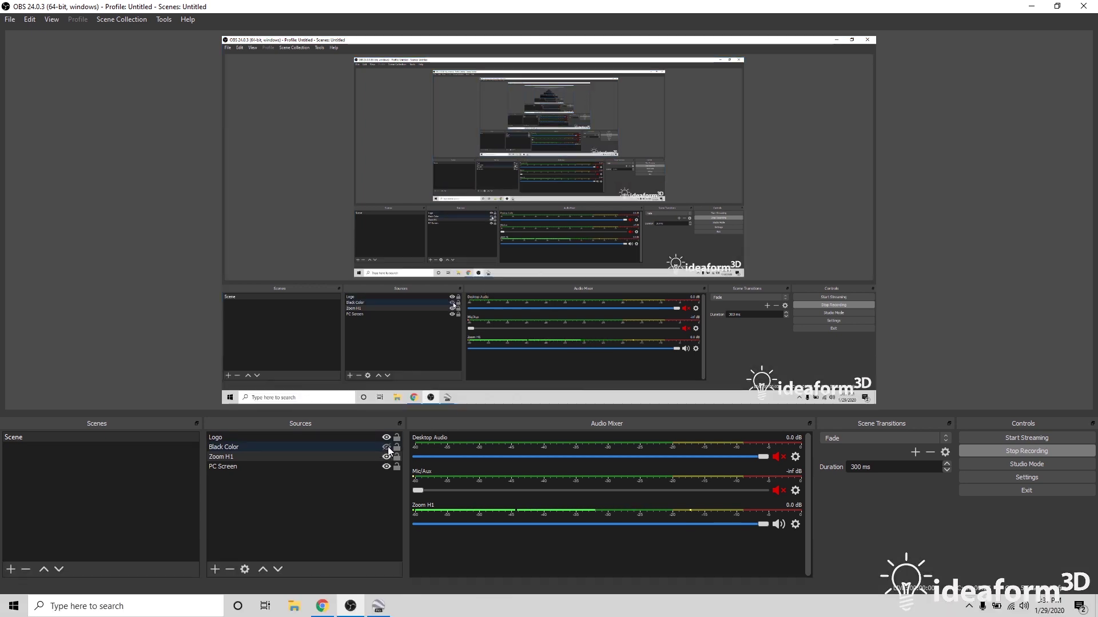
left_click(386, 438)
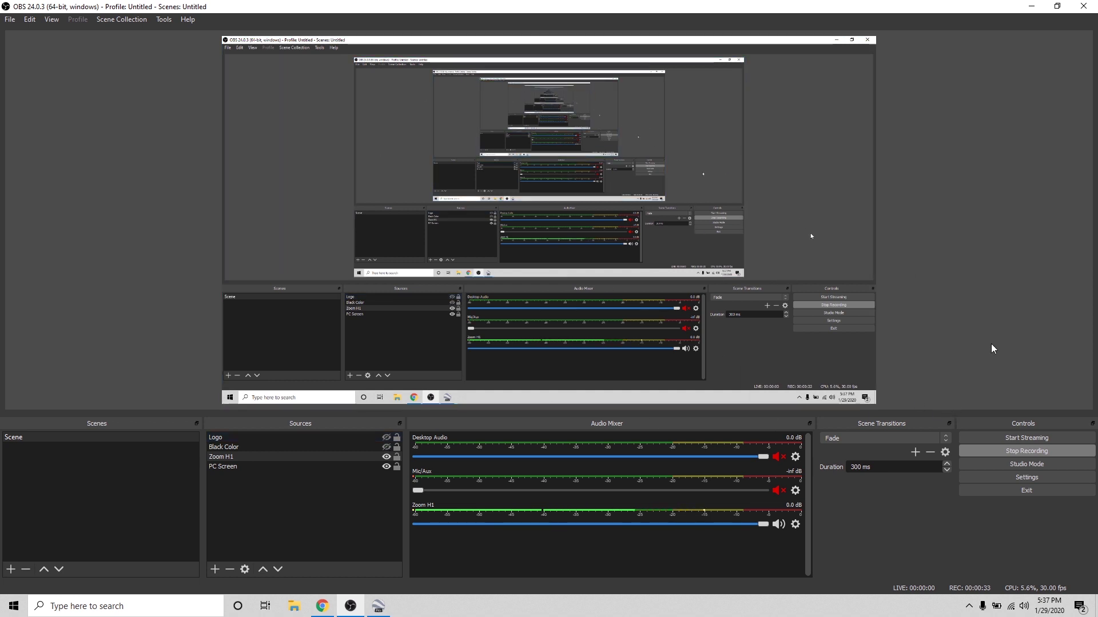
left_click(1026, 477)
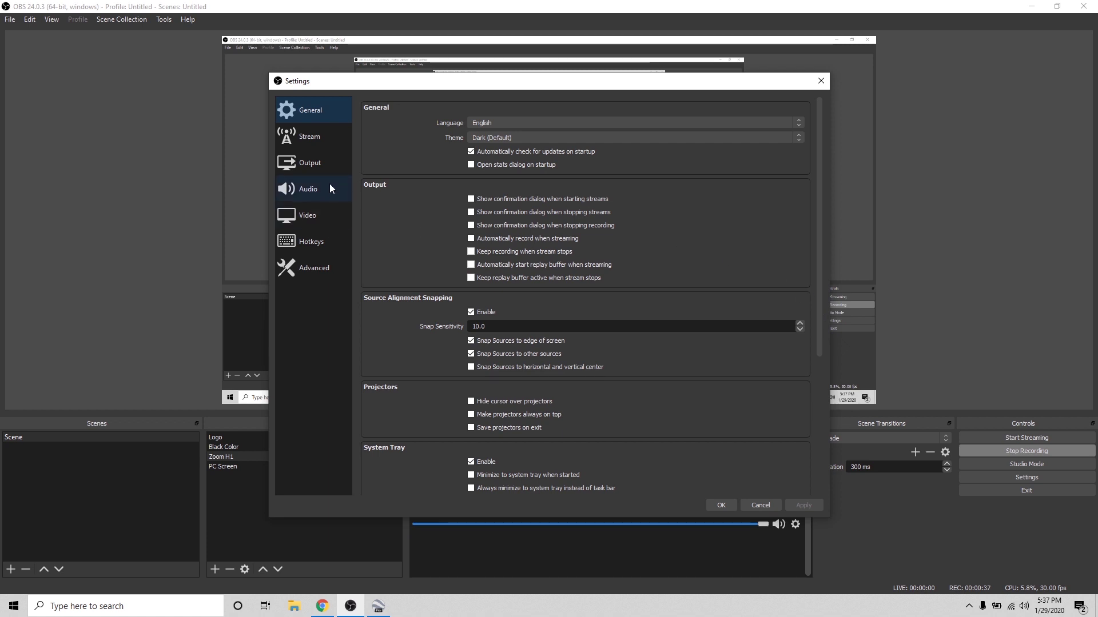
left_click(315, 213)
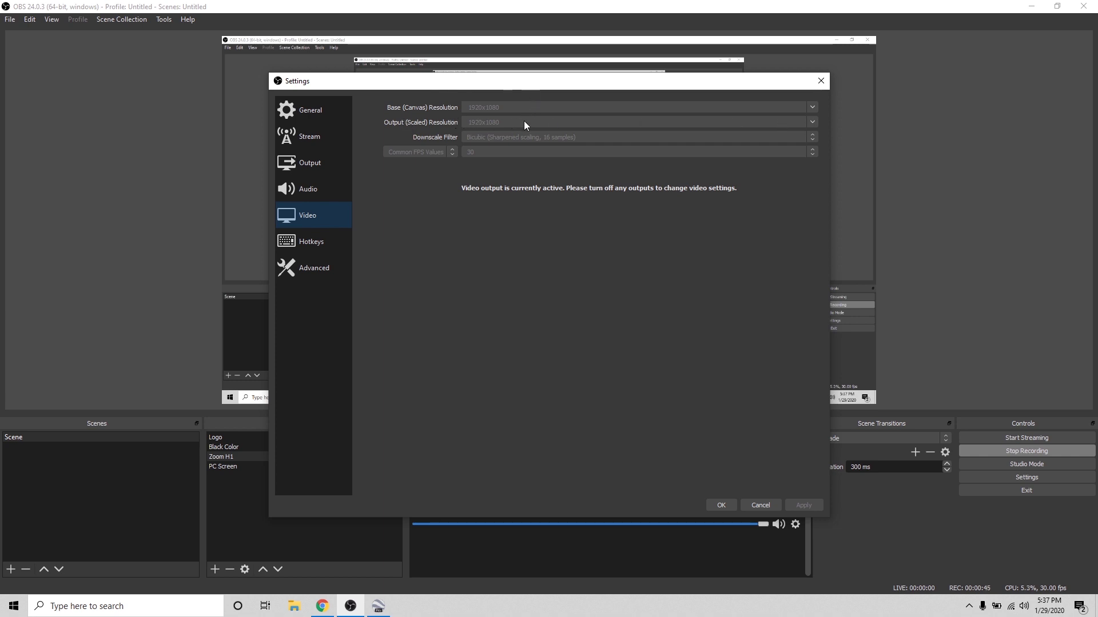
left_click(299, 168)
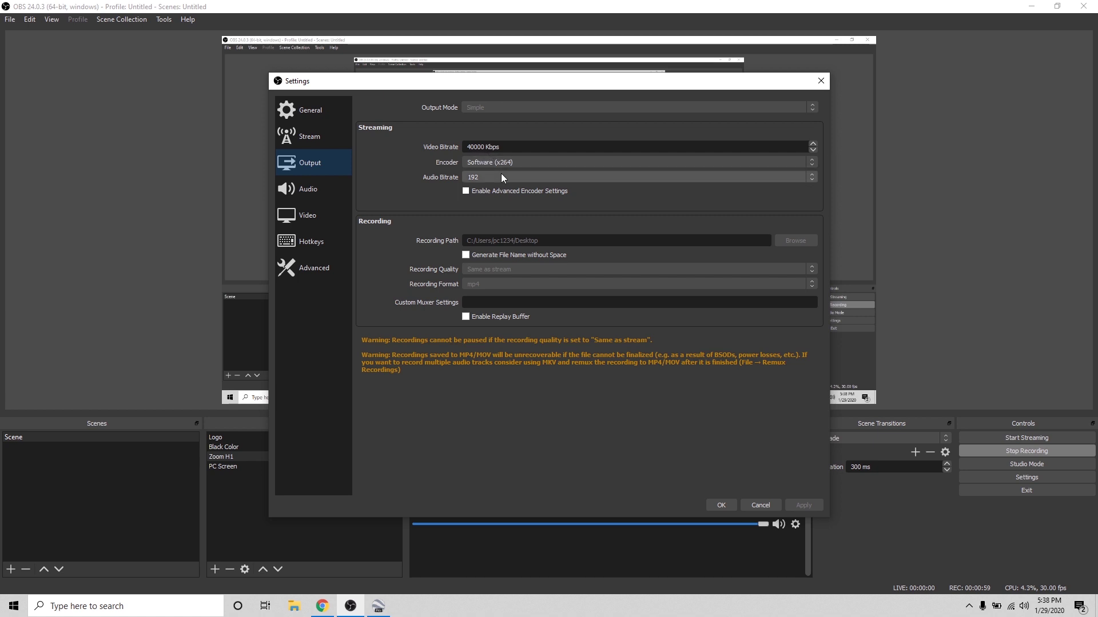
left_click(723, 507)
left_click(1032, 6)
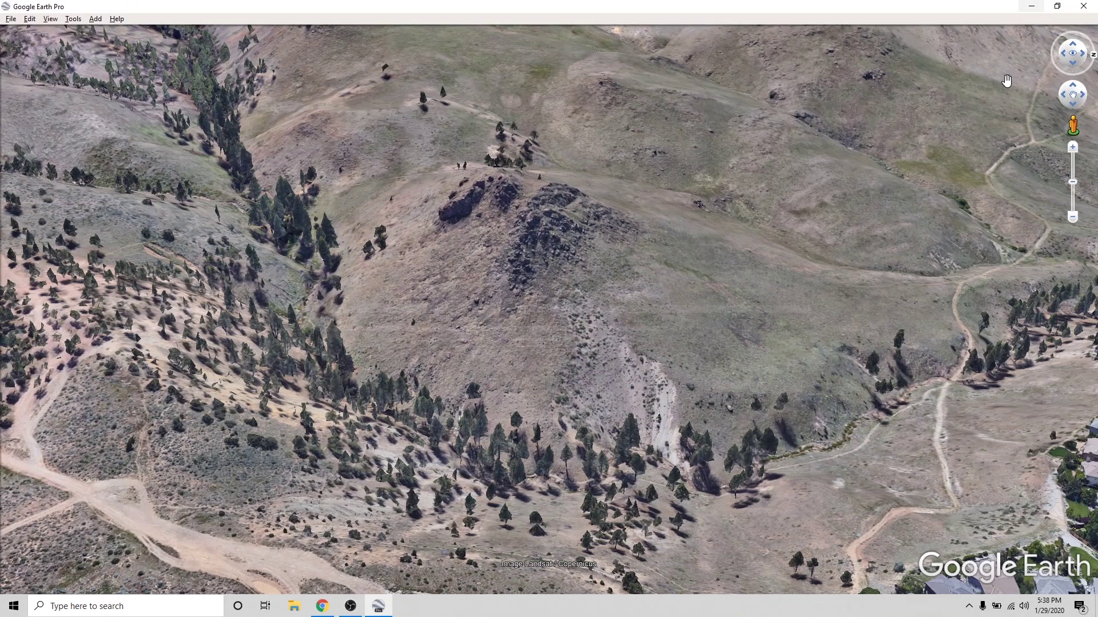
left_click(351, 606)
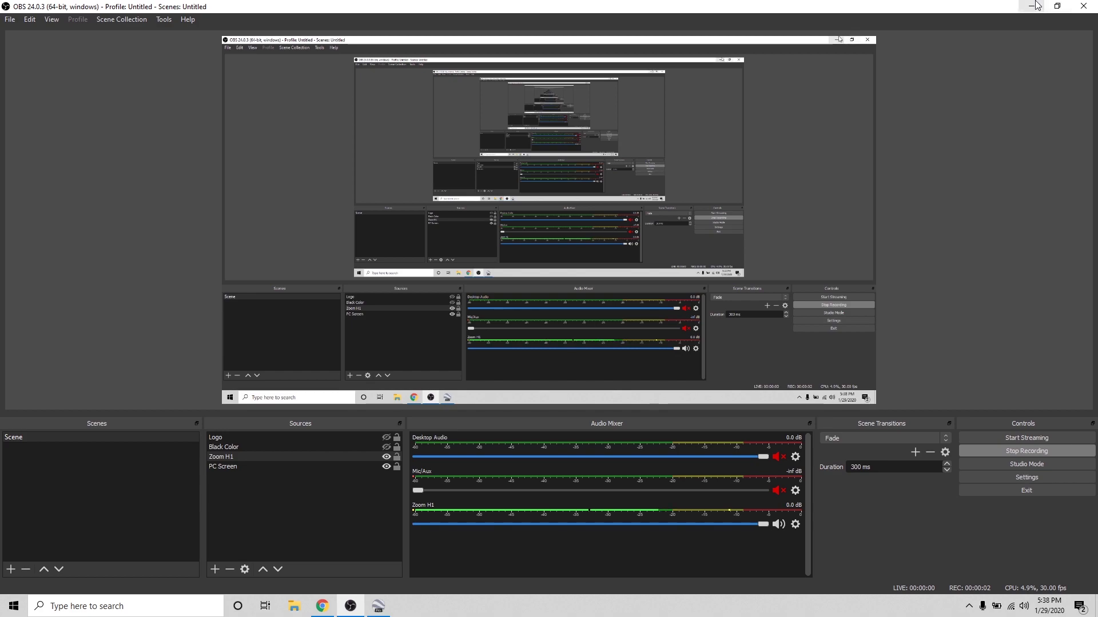
Step: Pan the terrain so houses show bottom right, then zoom in on the hillside
left_click(1031, 6)
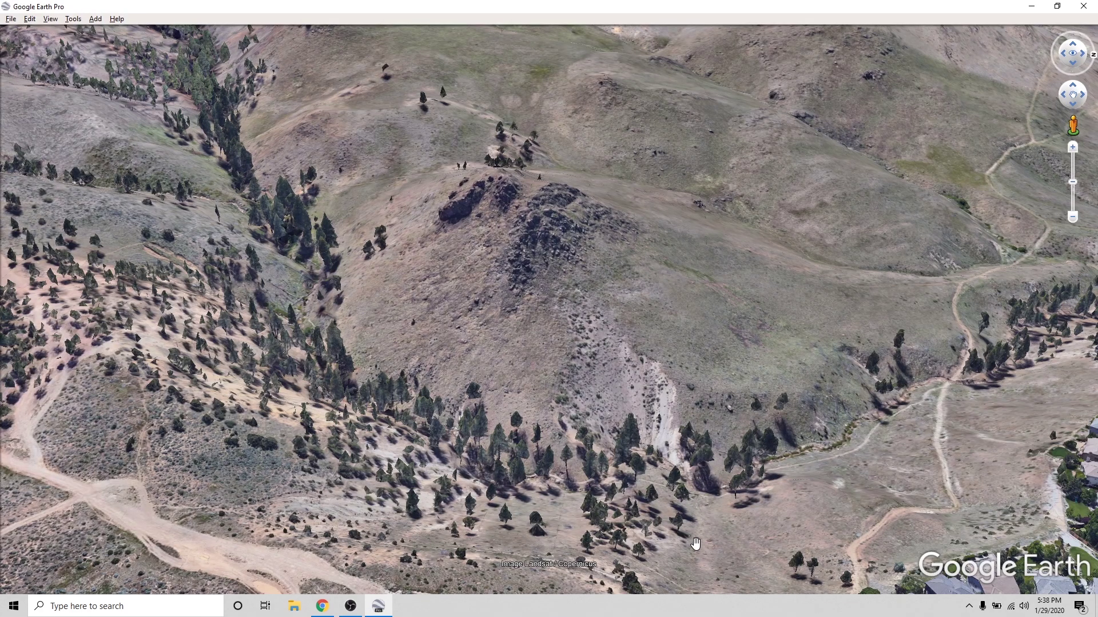
left_click_drag(695, 546, 656, 510)
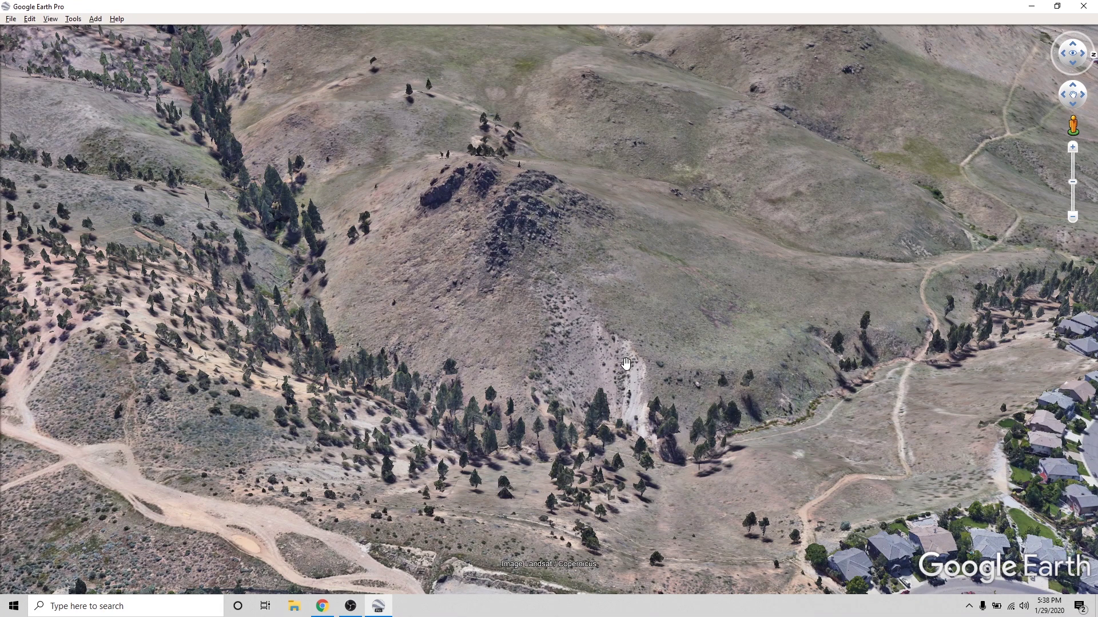
left_click_drag(583, 405, 586, 421)
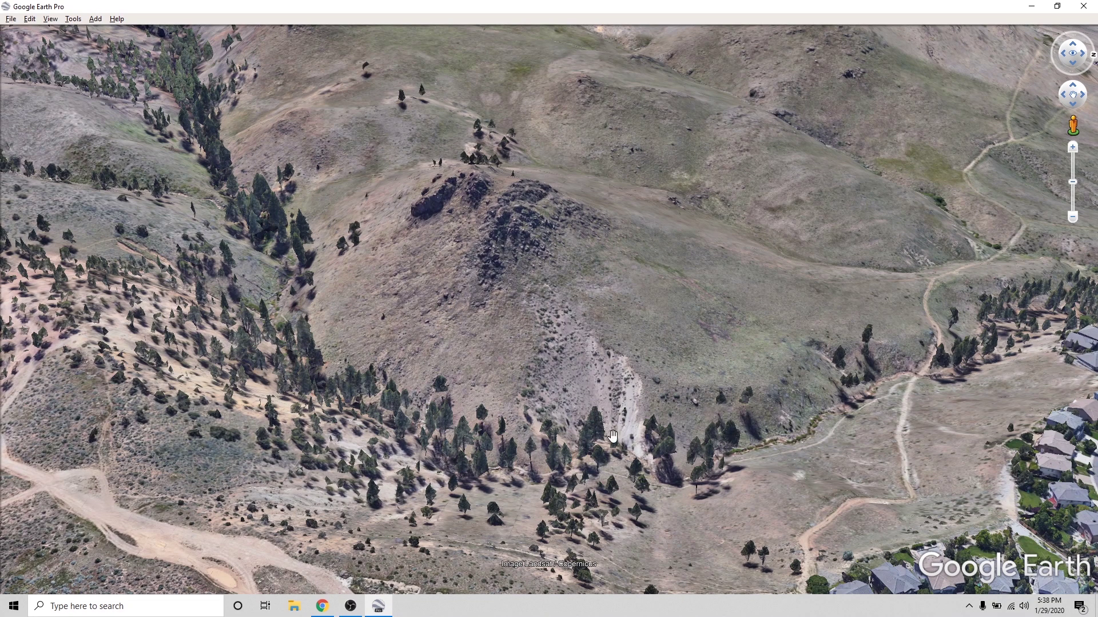
mouse_move(535, 407)
right_mouse_down()
mouse_move(532, 445)
mouse_move(547, 459)
right_mouse_up()
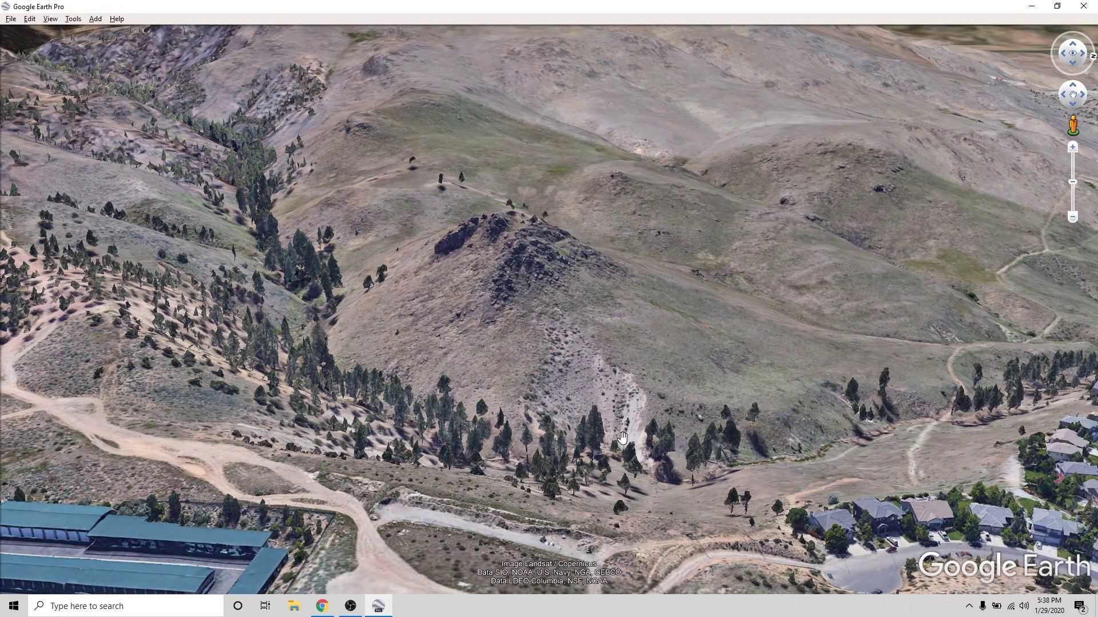
scroll(588, 442, "up", 1)
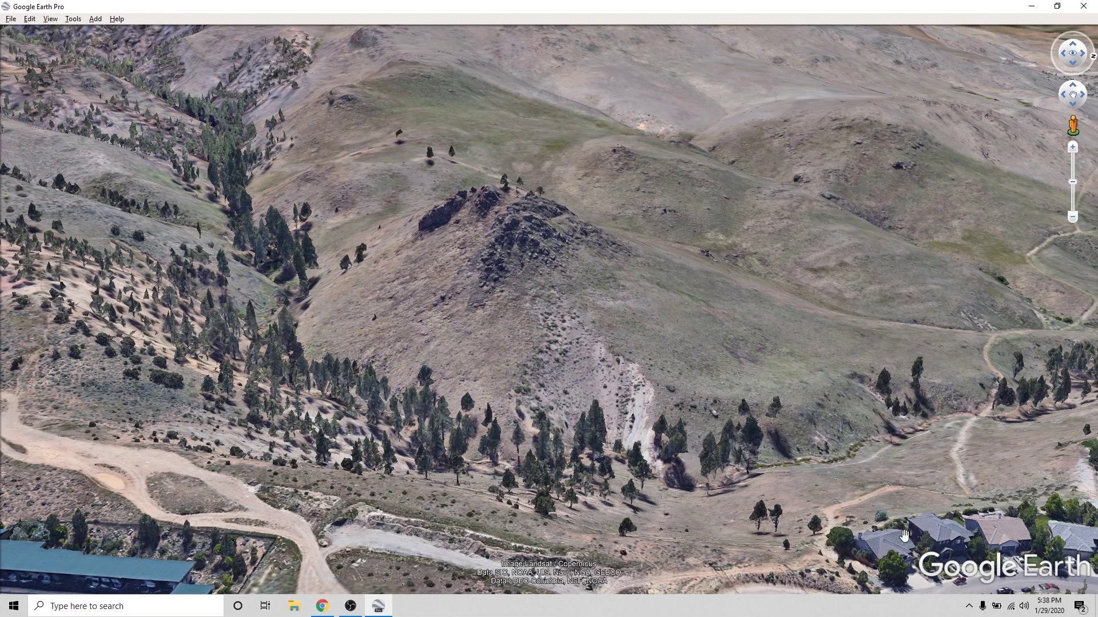
Step: Orbit around the rocky hill through several headings, keeping it centred
left_click_drag(967, 522, 944, 516)
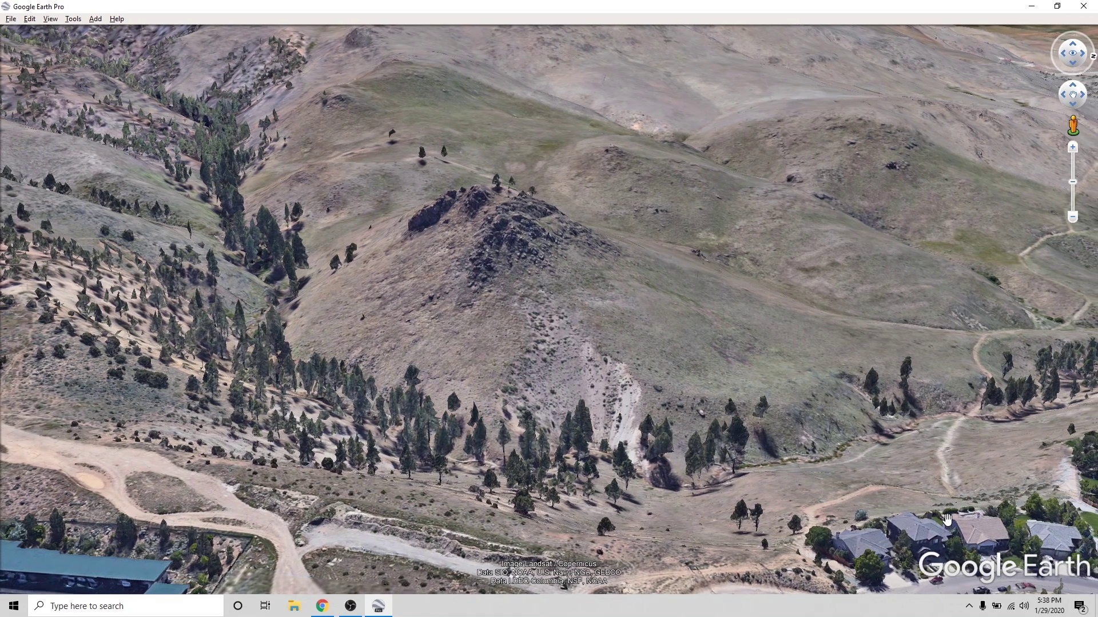
middle_click_drag(931, 513, 896, 513)
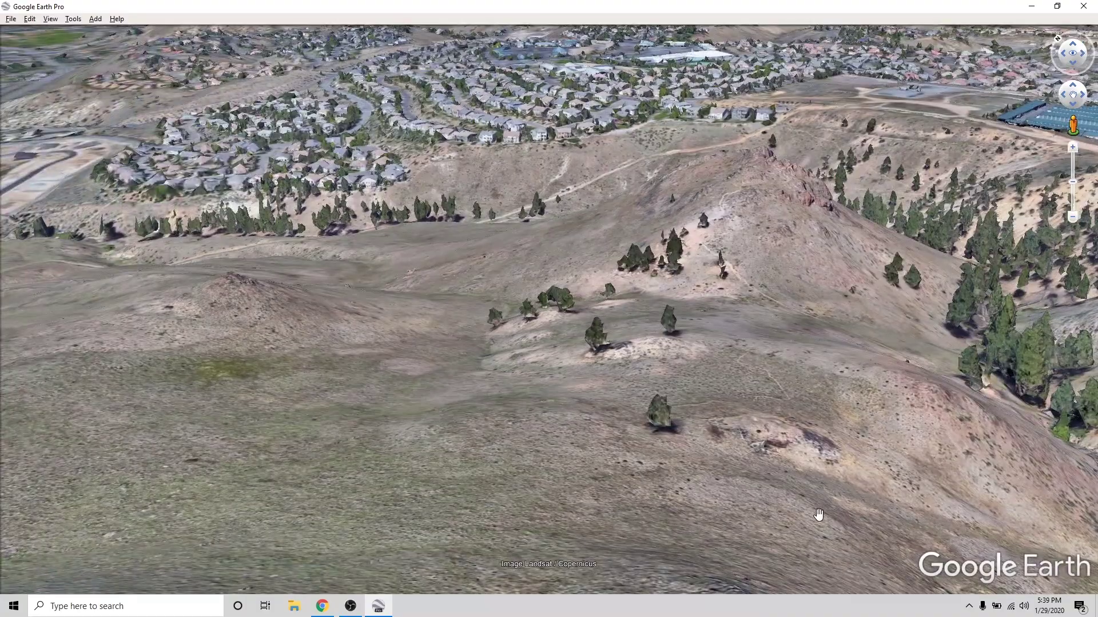
middle_click_drag(819, 515, 121, 532)
middle_click_drag(648, 530, 549, 527)
left_click_drag(832, 532, 247, 520)
middle_click_drag(660, 540, 459, 534)
Step: Tilt steeply down onto the rocky outcrop and orbit the hill from new headings
left_click_drag(459, 534, 300, 490)
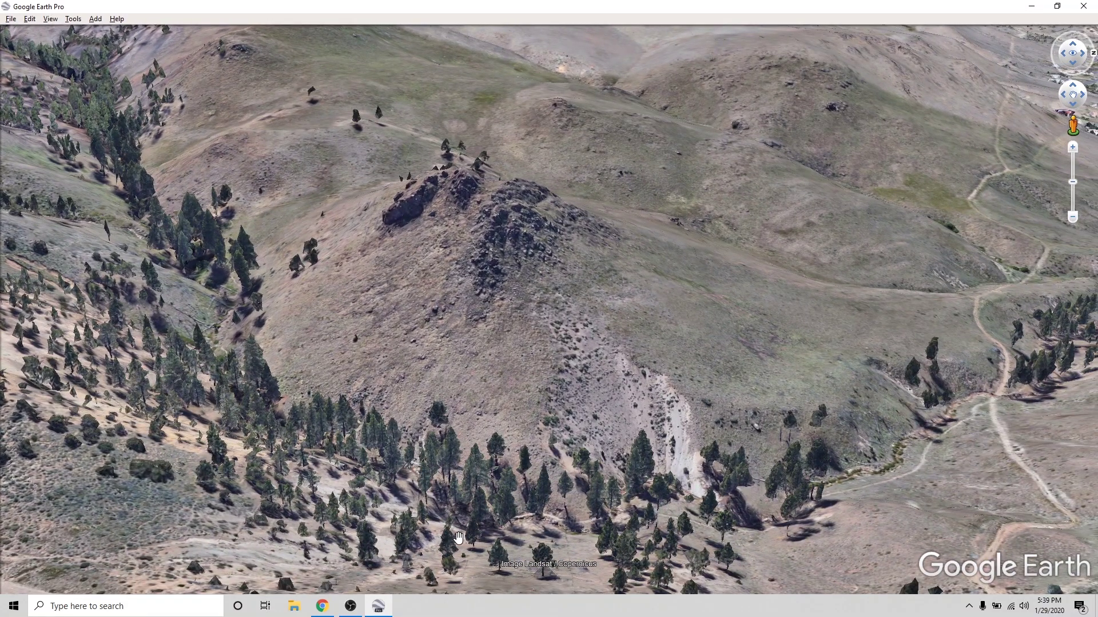
middle_click_drag(458, 522, 437, 478)
left_click_drag(460, 476, 449, 520)
middle_click_drag(660, 531, 589, 537)
left_click_drag(589, 536, 385, 536)
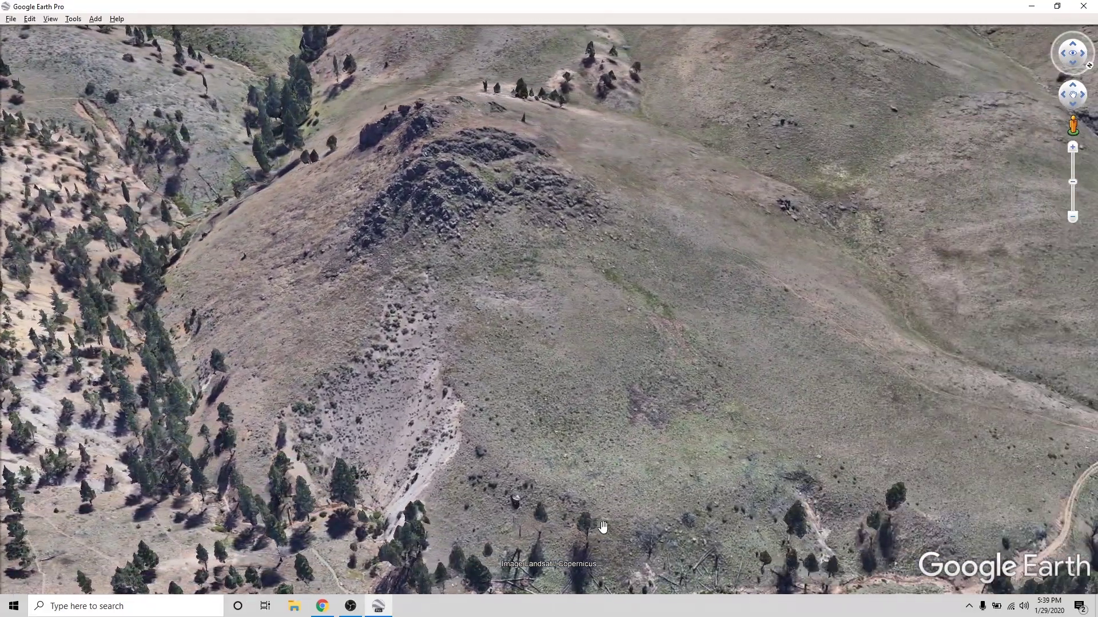
mouse_move(603, 527)
middle_mouse_down()
mouse_move(598, 510)
mouse_move(662, 515)
mouse_move(510, 523)
mouse_move(397, 554)
mouse_move(657, 513)
mouse_move(703, 522)
mouse_move(421, 524)
mouse_move(492, 512)
mouse_move(448, 505)
mouse_move(522, 495)
mouse_move(588, 492)
mouse_move(336, 541)
mouse_move(387, 548)
middle_mouse_up()
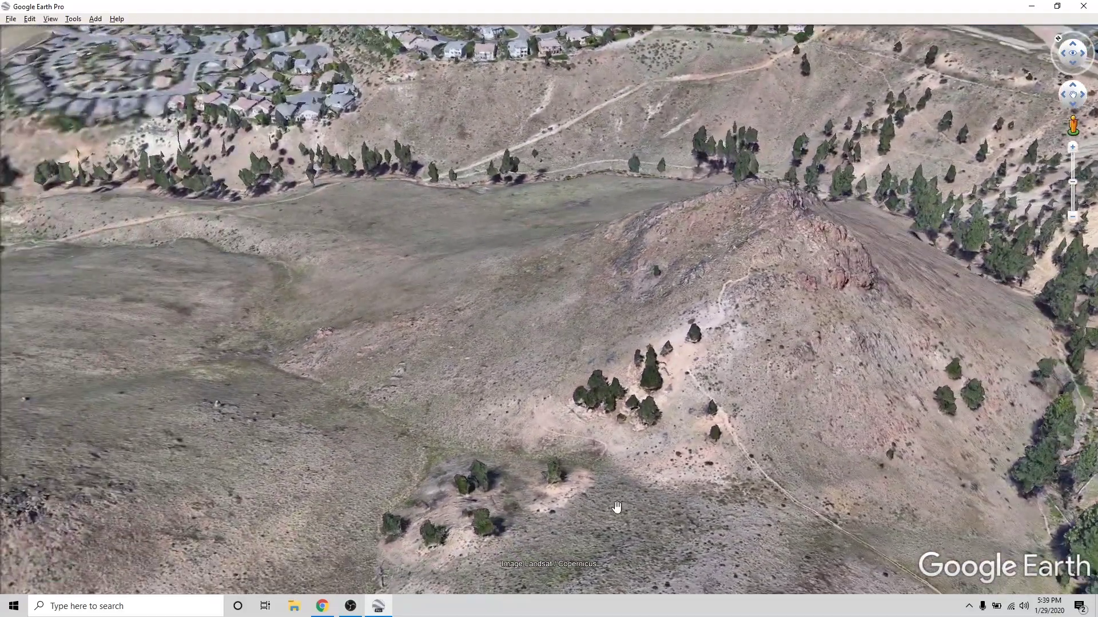
middle_click_drag(675, 506, 362, 549)
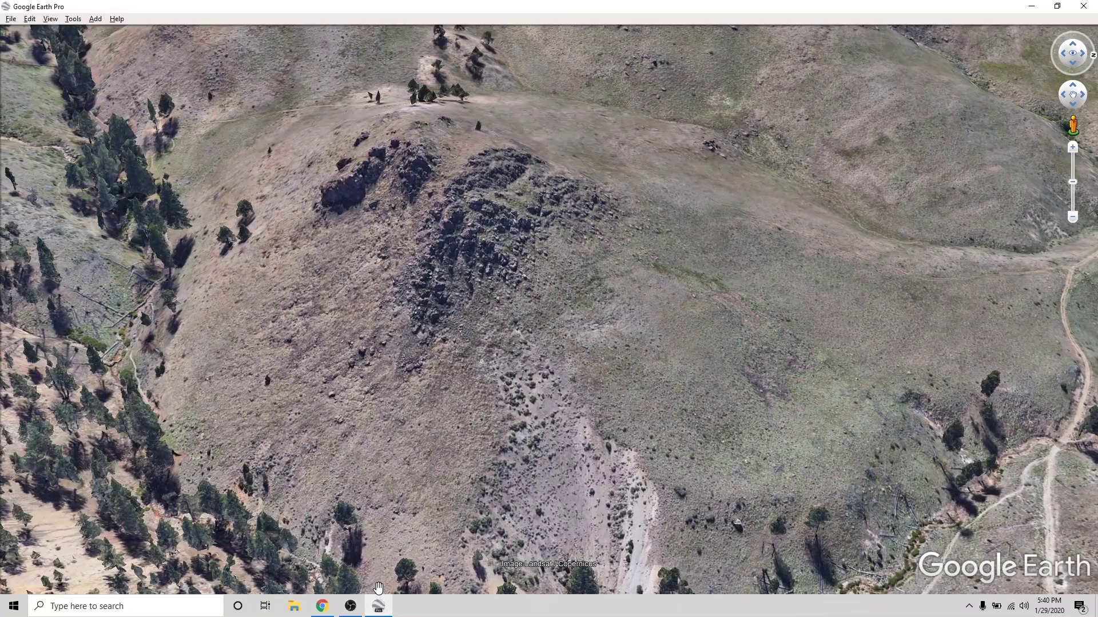
Step: Stop the OBS recording and review the captured video, seeking to 00:37
left_click(351, 605)
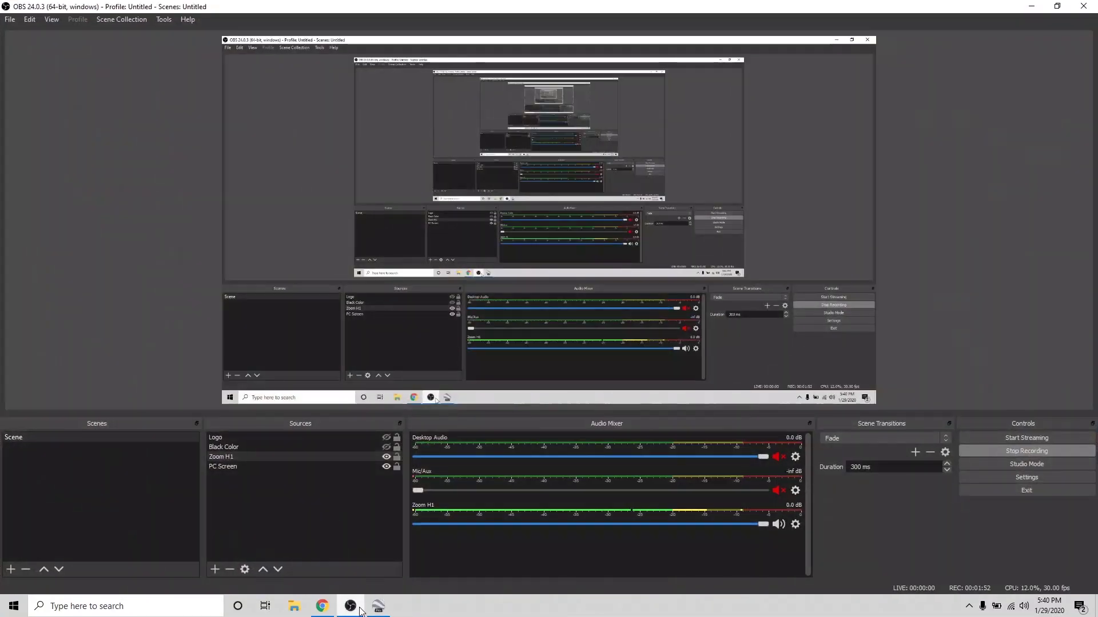
left_click(1018, 451)
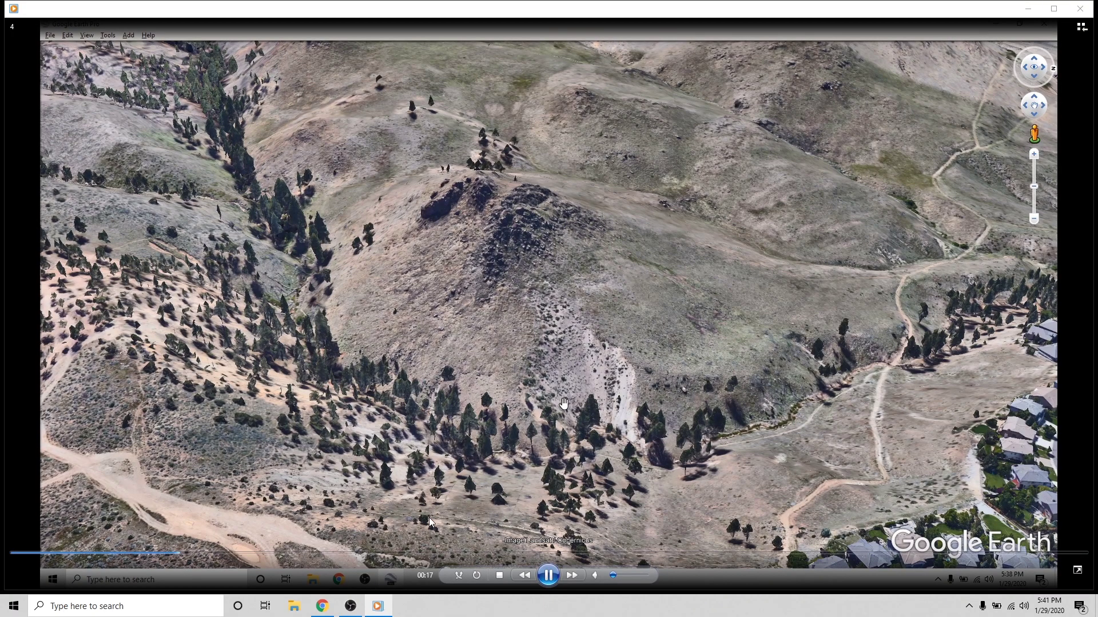
left_click(368, 553)
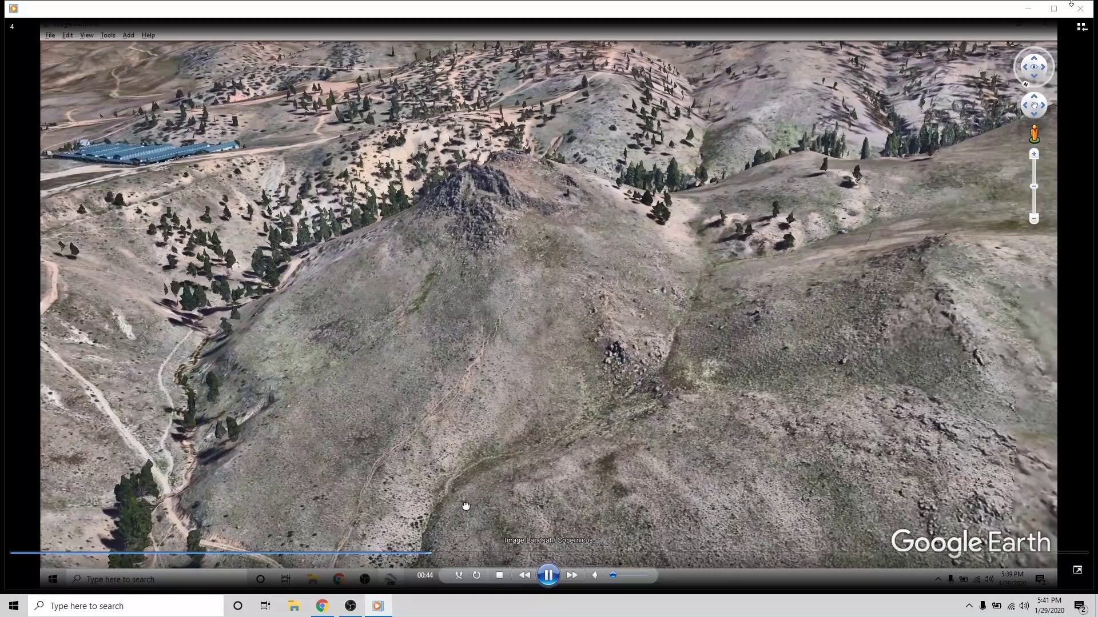
left_click(1079, 9)
Step: Launch After Effects by searching 'aft' in Windows search
left_click(111, 606)
type("aft")
key("Return")
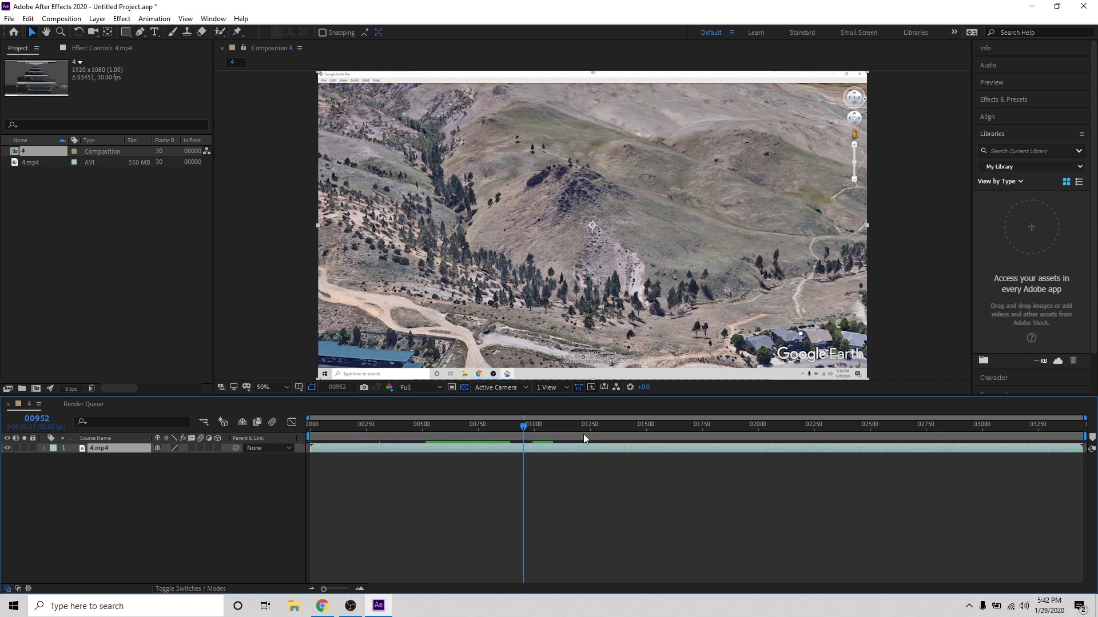
Step: Split 4.mp4 at frame 01006, delete the opening part, and slide the rest to frame 0
left_click_drag(525, 428, 541, 449)
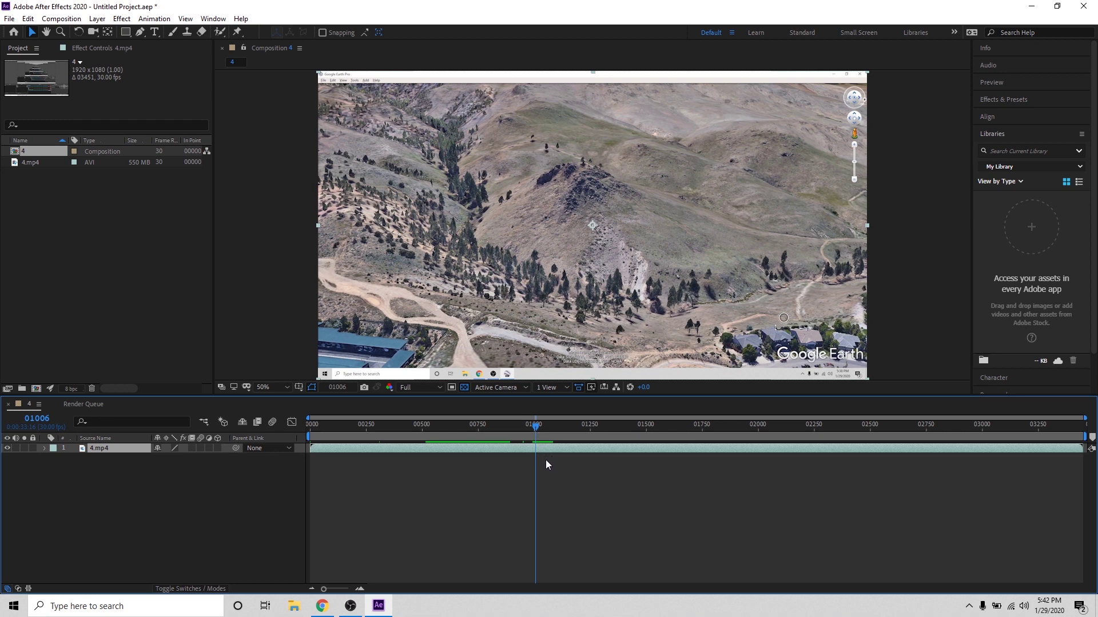
key("ctrl+shift+d")
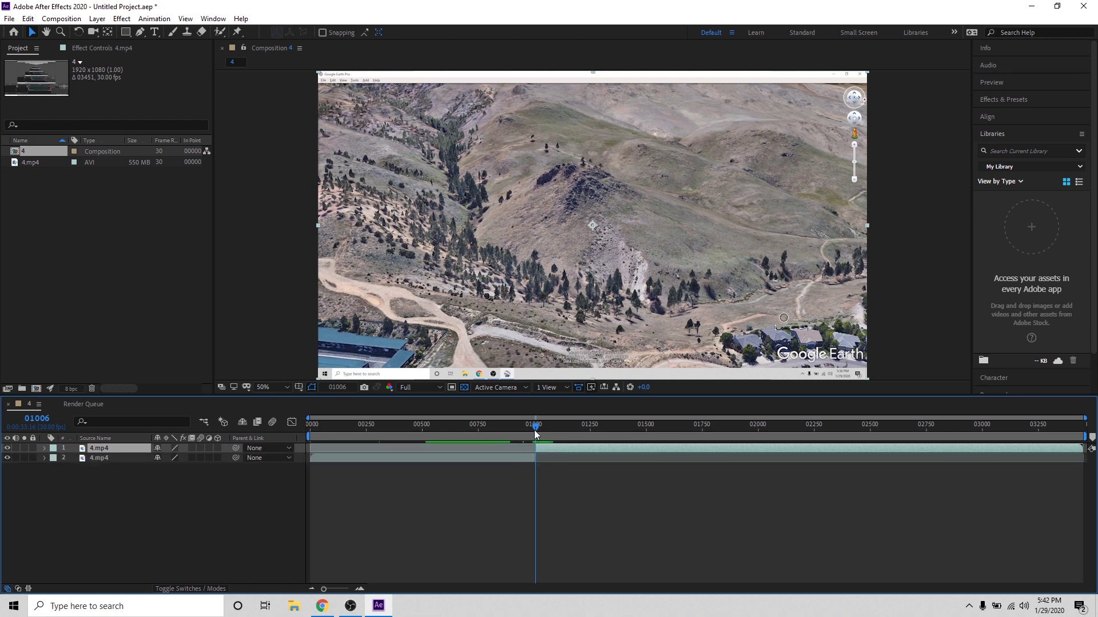
left_click(526, 459)
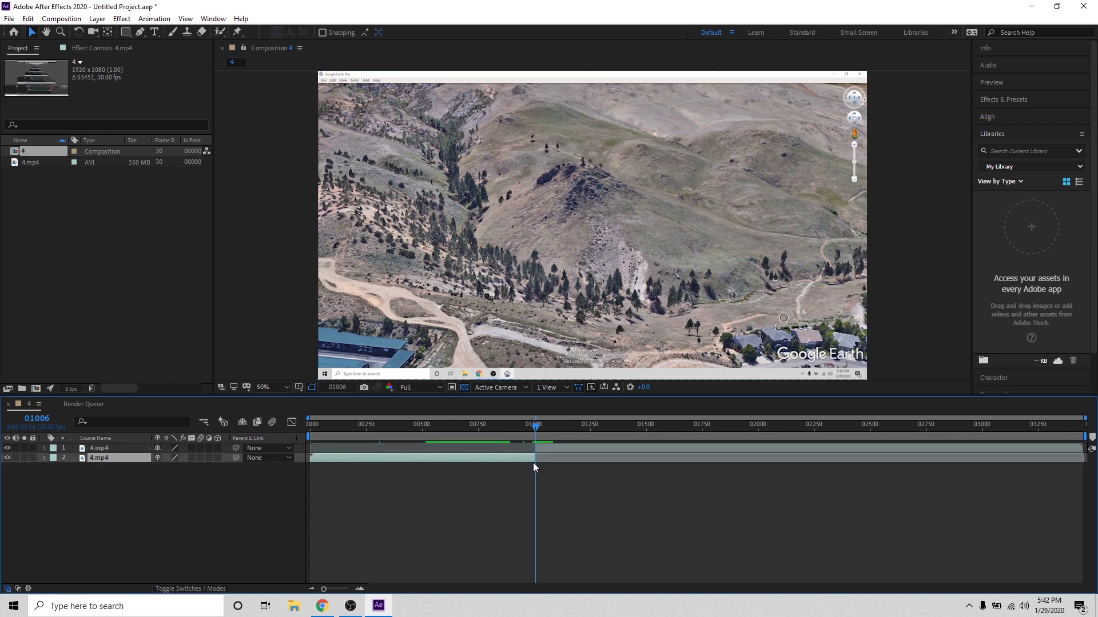
key("Delete")
left_click_drag(585, 448, 744, 428)
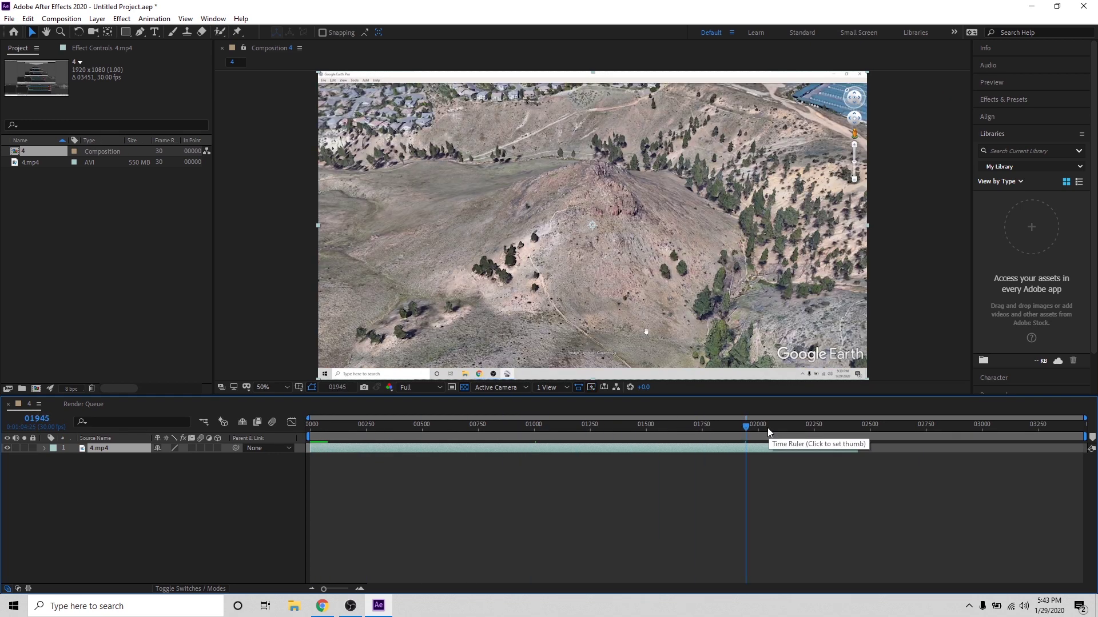
Step: Preview to frame 02281 and end both the work area and the layer there
key("space")
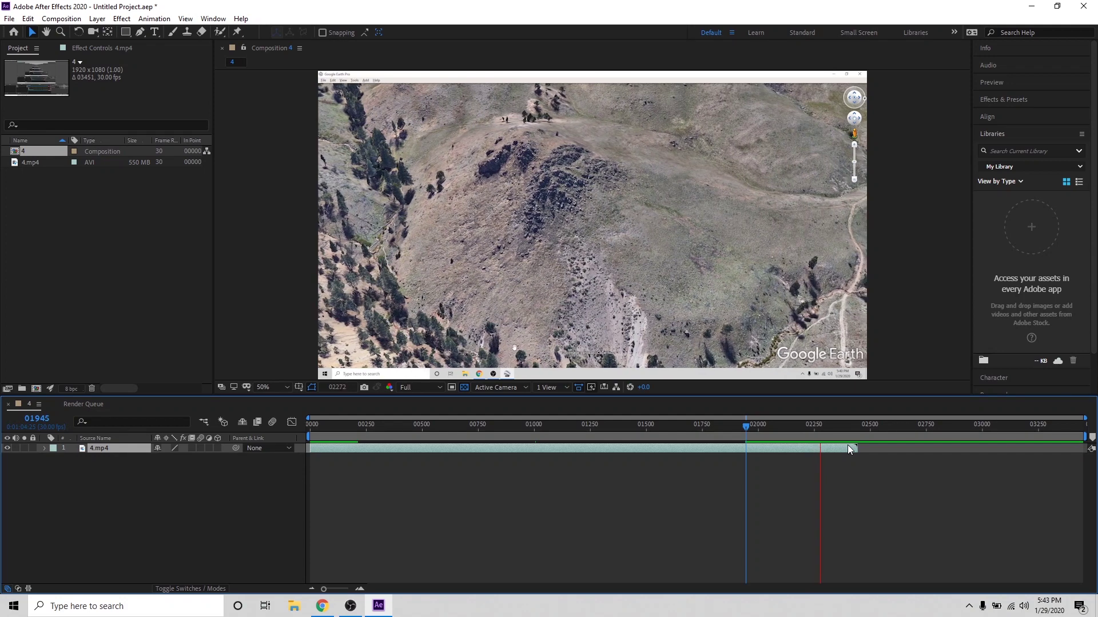
key("space")
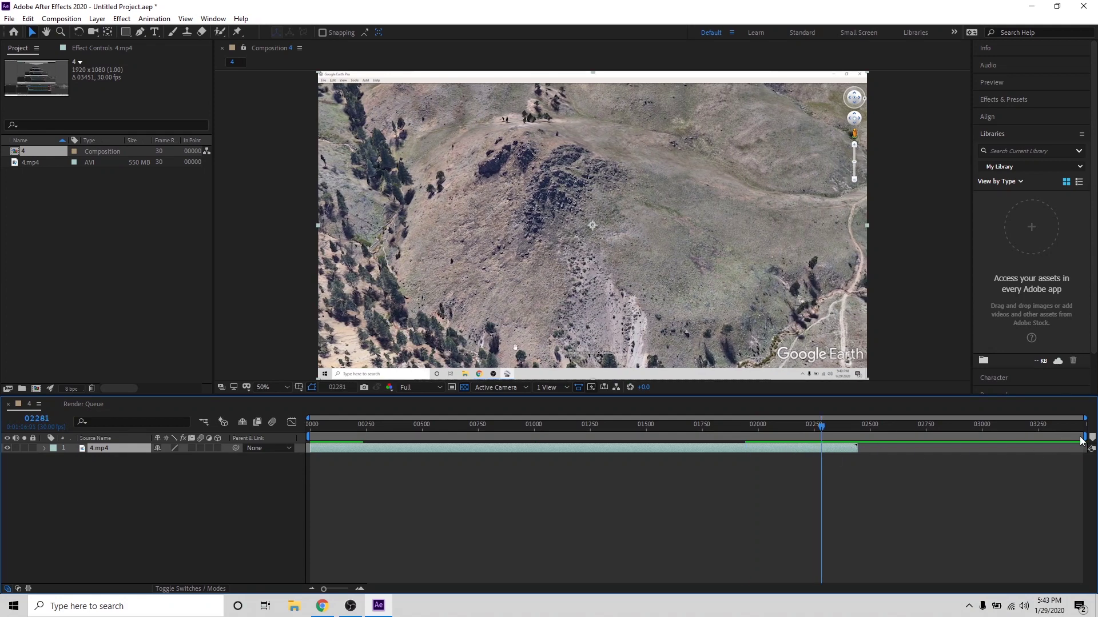
left_click_drag(1087, 437, 827, 436)
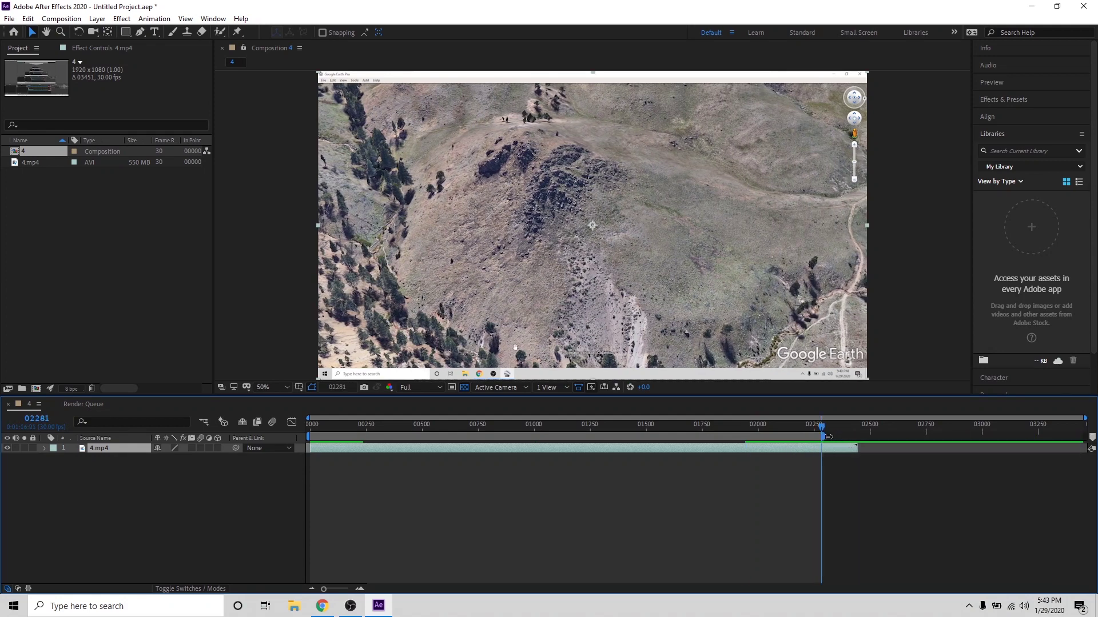
mouse_move(836, 453)
left_mouse_down()
mouse_move(820, 452)
mouse_move(831, 437)
left_mouse_up()
Step: Scrub back near the clip's start and play the trimmed flyover preview
scroll(816, 445, "up", 6, "alt")
left_click(765, 424)
scroll(512, 423, "down", 6, "alt")
left_click_drag(508, 424, 329, 424)
key("space")
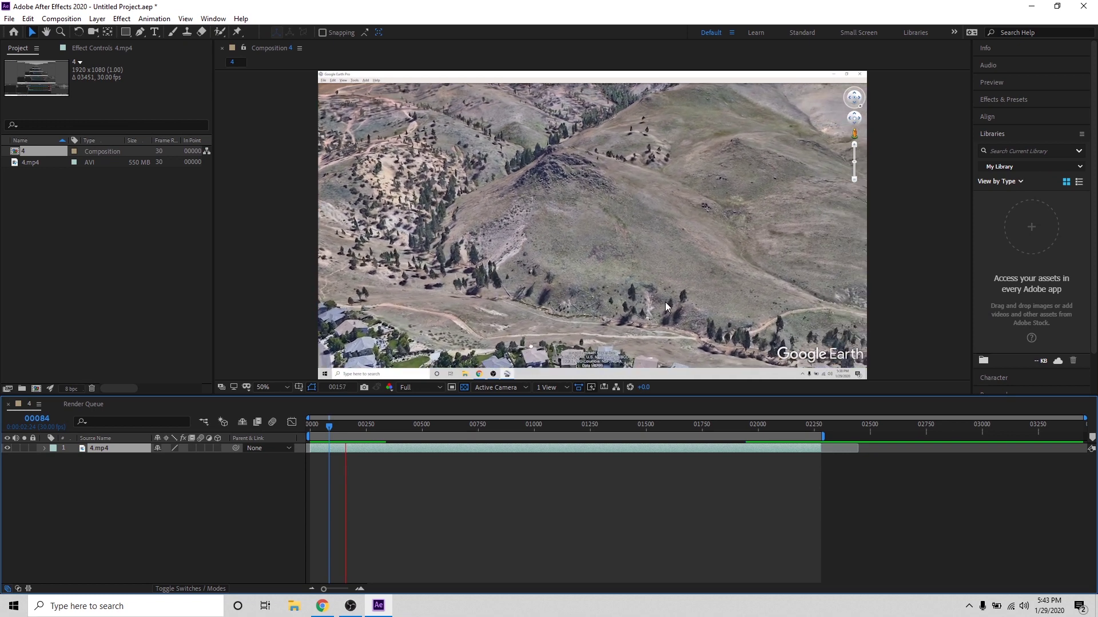
Step: At 25% viewer zoom, scale the footage past the composition edges and nudge its position
left_click(602, 297)
key("comma")
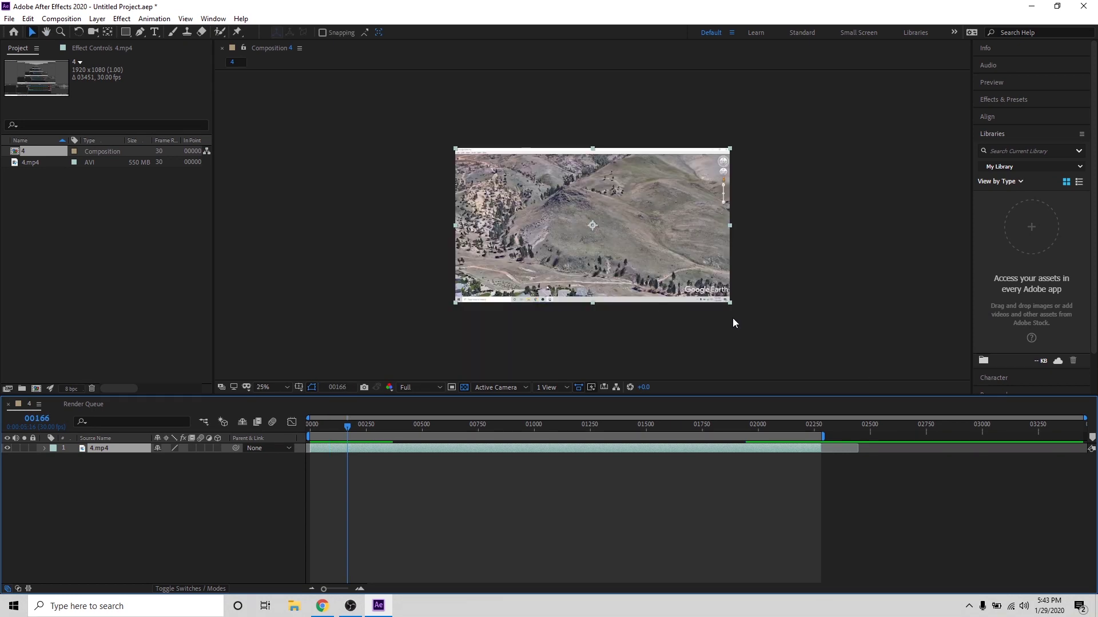
key("period")
key("comma")
left_click_drag(729, 303, 757, 335, "ctrl+shift")
left_click_drag(717, 295, 717, 301)
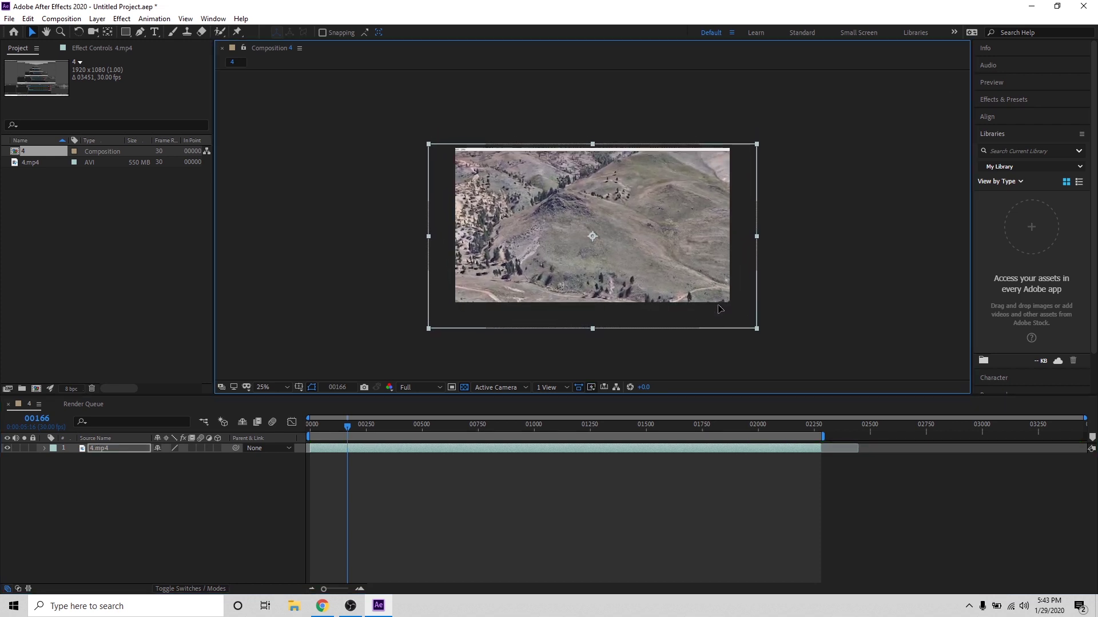
left_click_drag(720, 309, 719, 306)
Step: Return the viewer to 50% and preview the enlarged footage from frame 0
key("period")
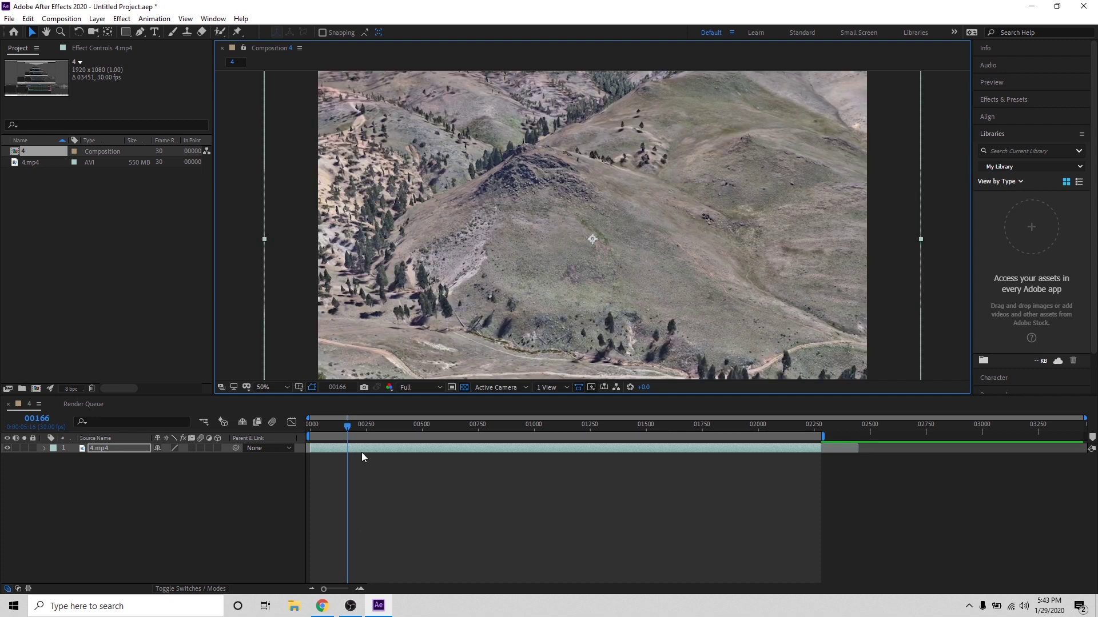
left_click(309, 424)
key("comma")
key("space")
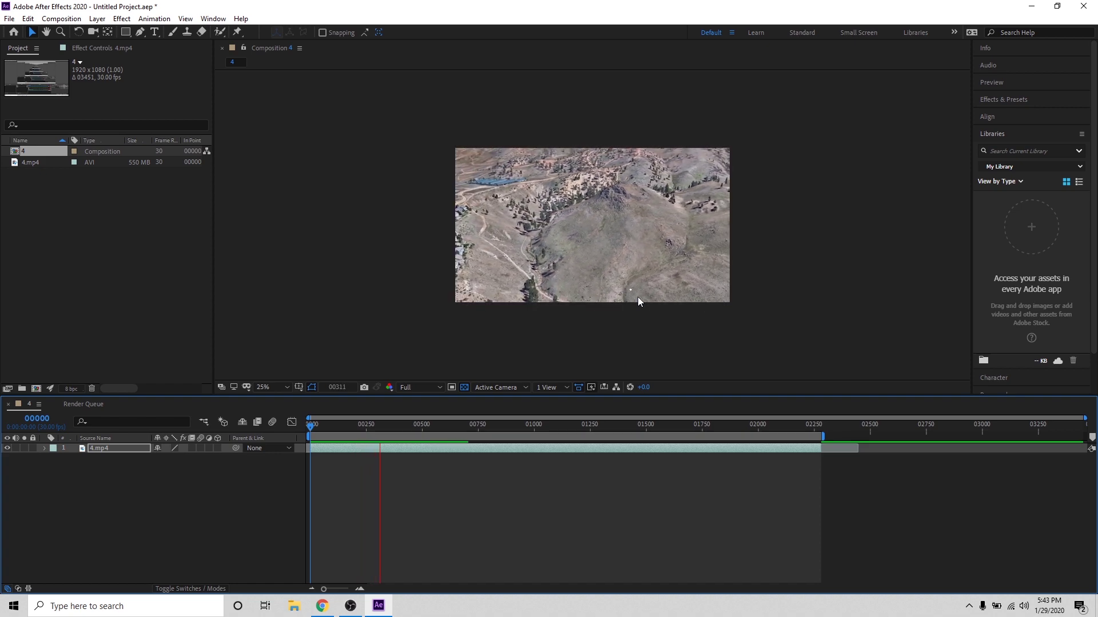
Step: Apply a Sharpen effect to the 4.mp4 layer with Sharpen Amount 25
scroll(525, 242, "up", 4)
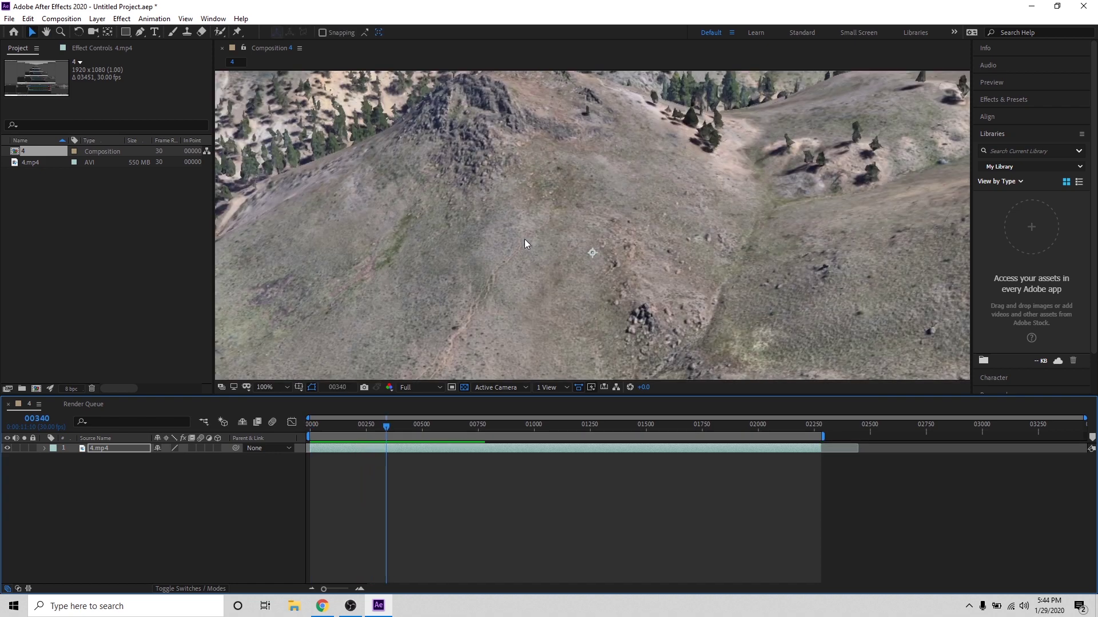
scroll(434, 203, "up", 3)
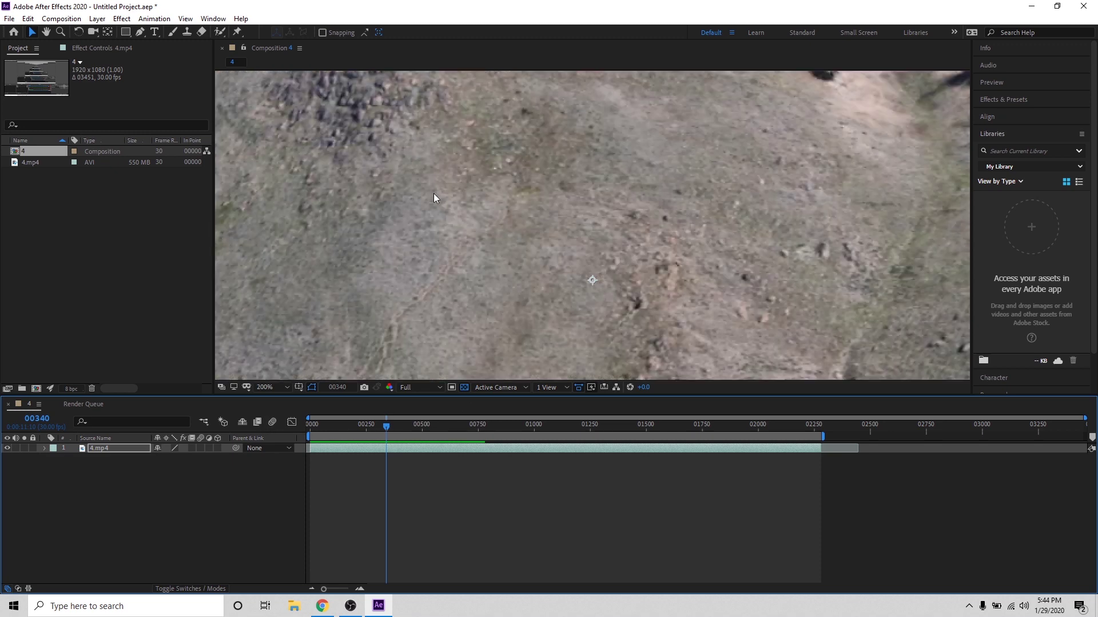
scroll(693, 343, "down", 2)
right_click(385, 451)
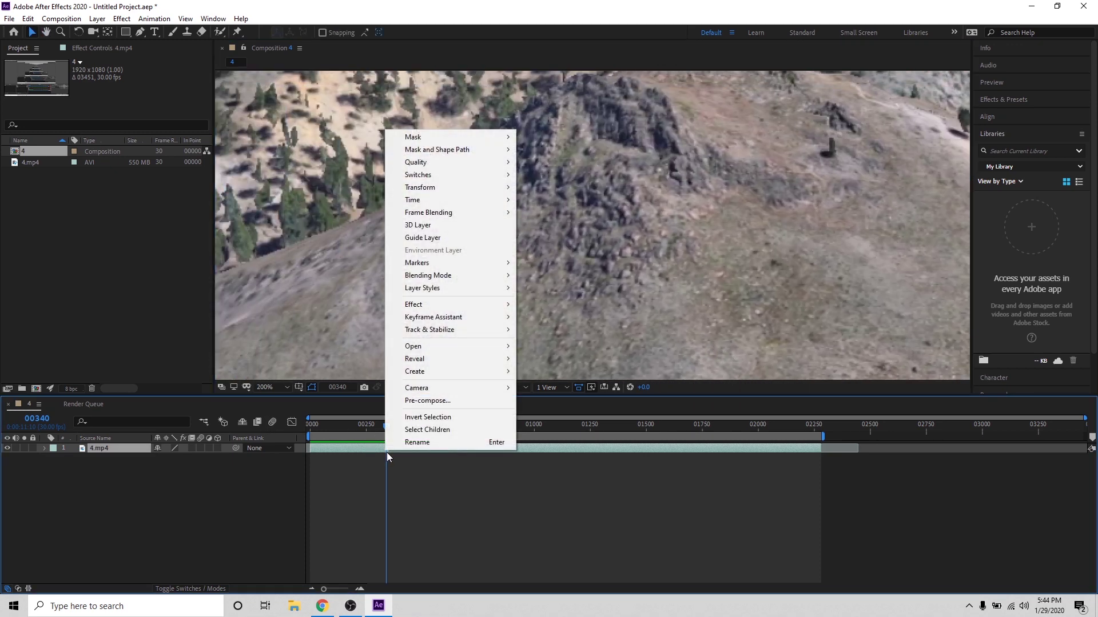
mouse_move(461, 306)
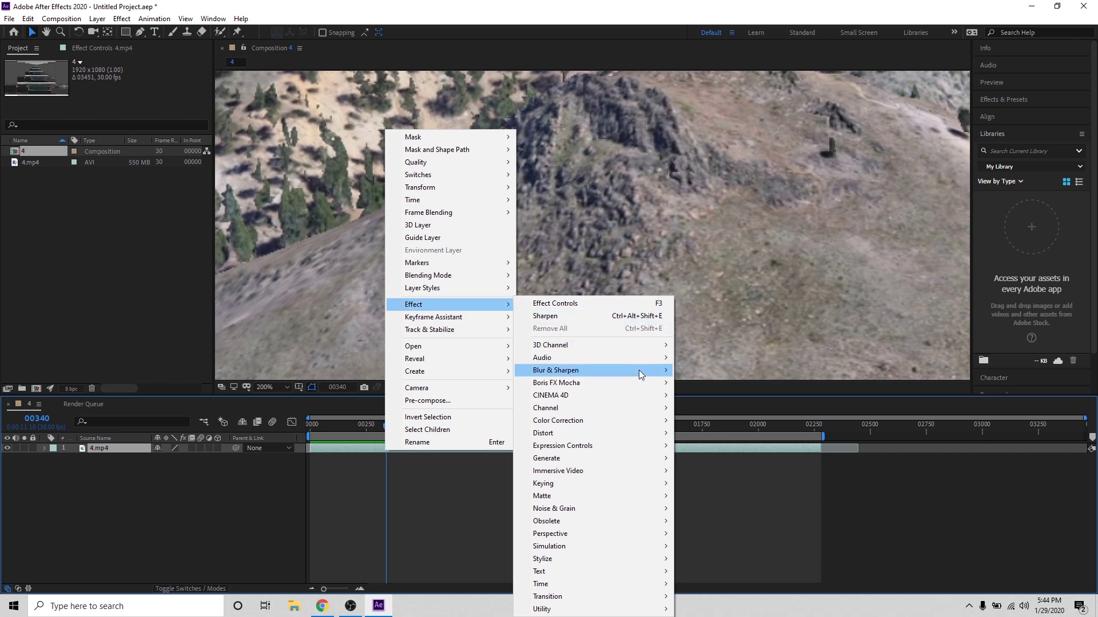
mouse_move(641, 370)
left_click(739, 536)
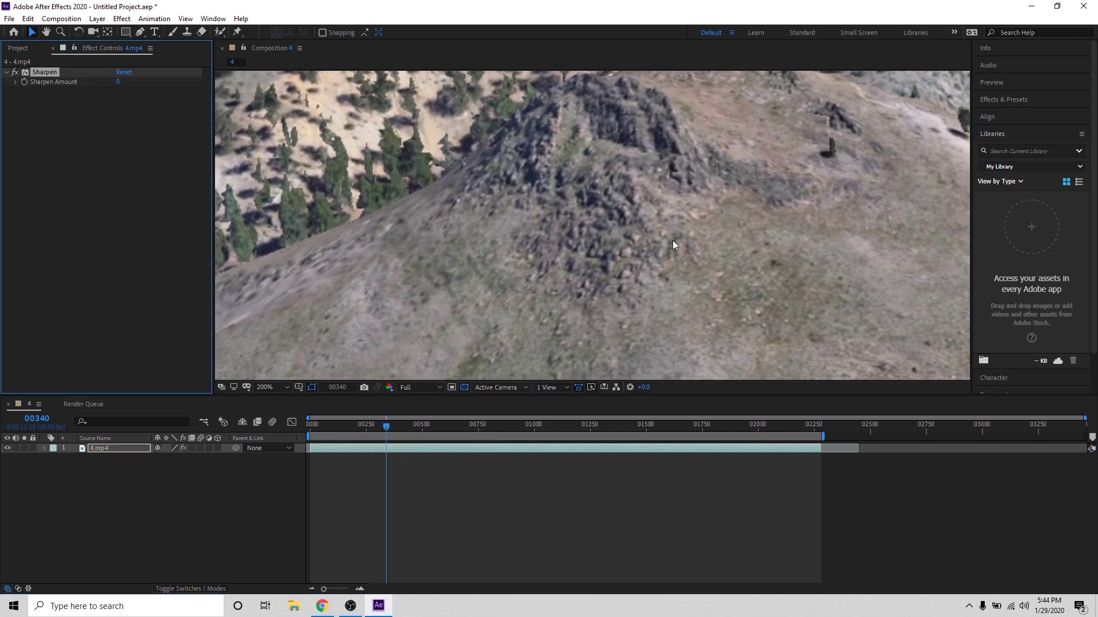
scroll(562, 244, "up", 2)
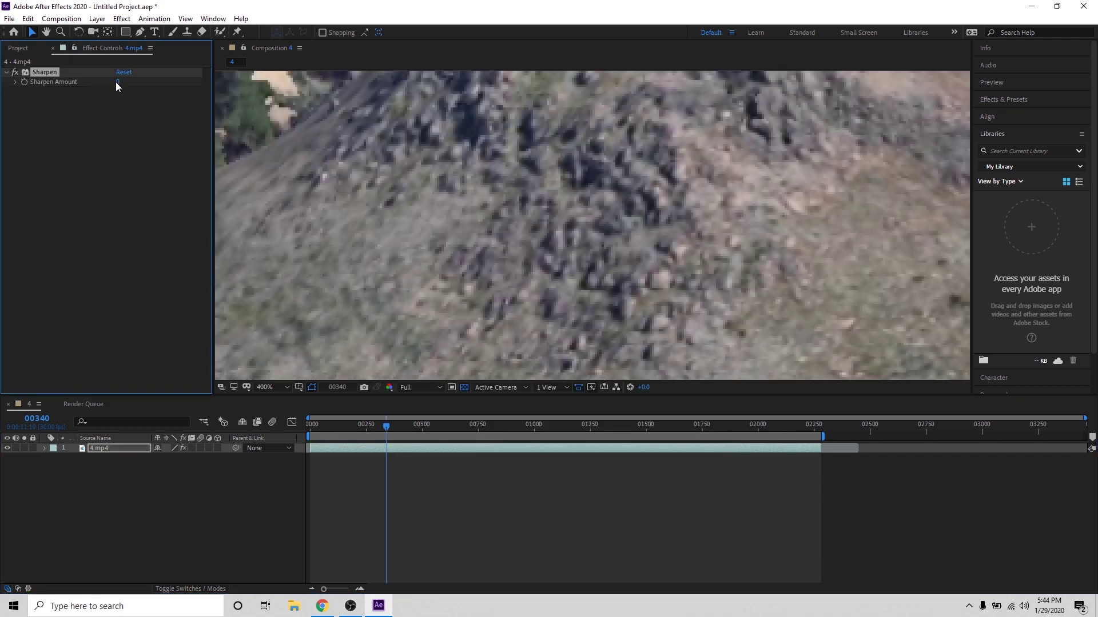
left_click_drag(120, 82, 130, 84)
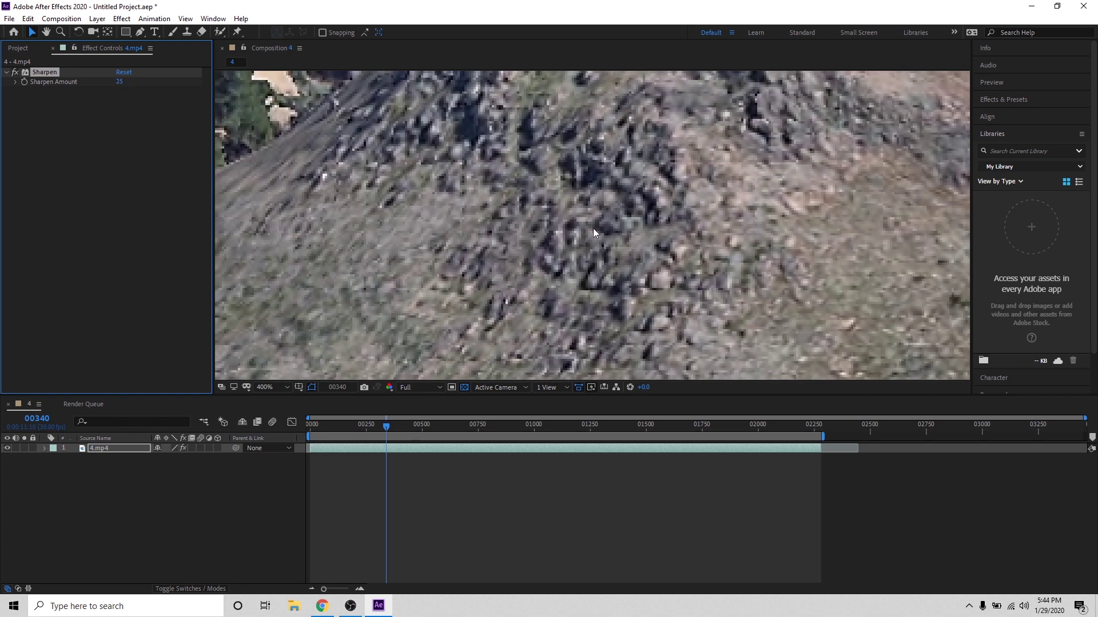
scroll(592, 228, "down", 2)
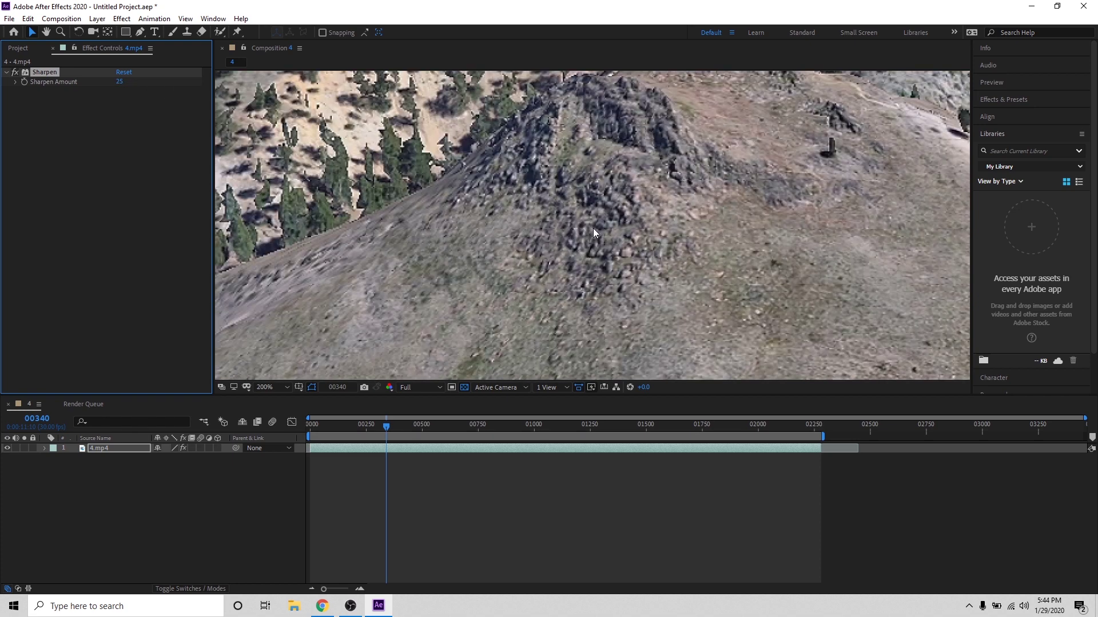
scroll(592, 228, "down", 2)
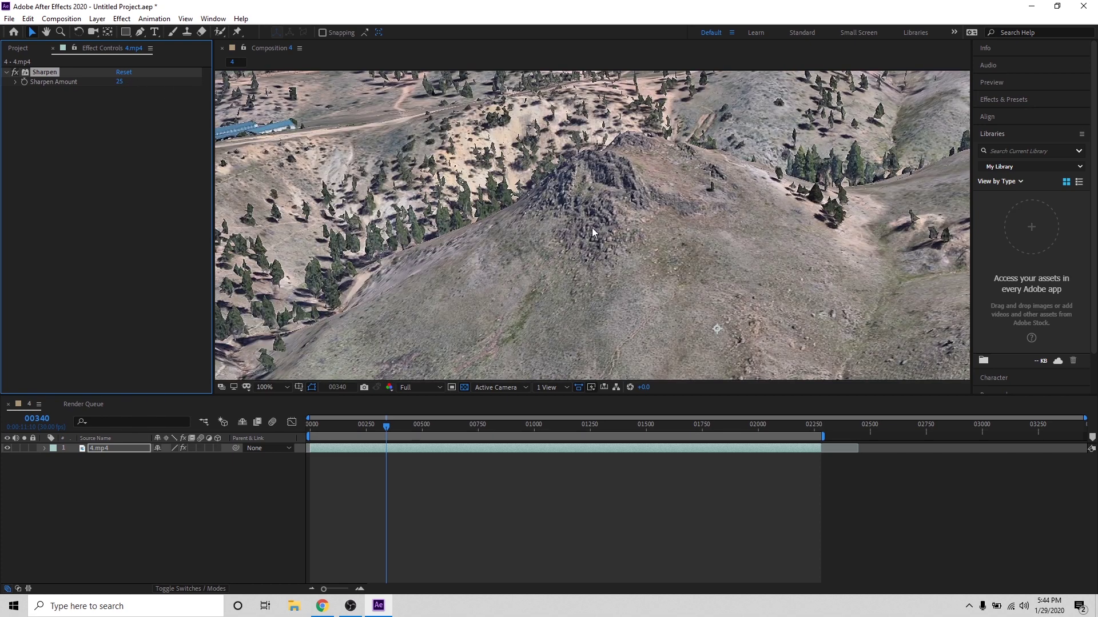
scroll(591, 228, "down", 2)
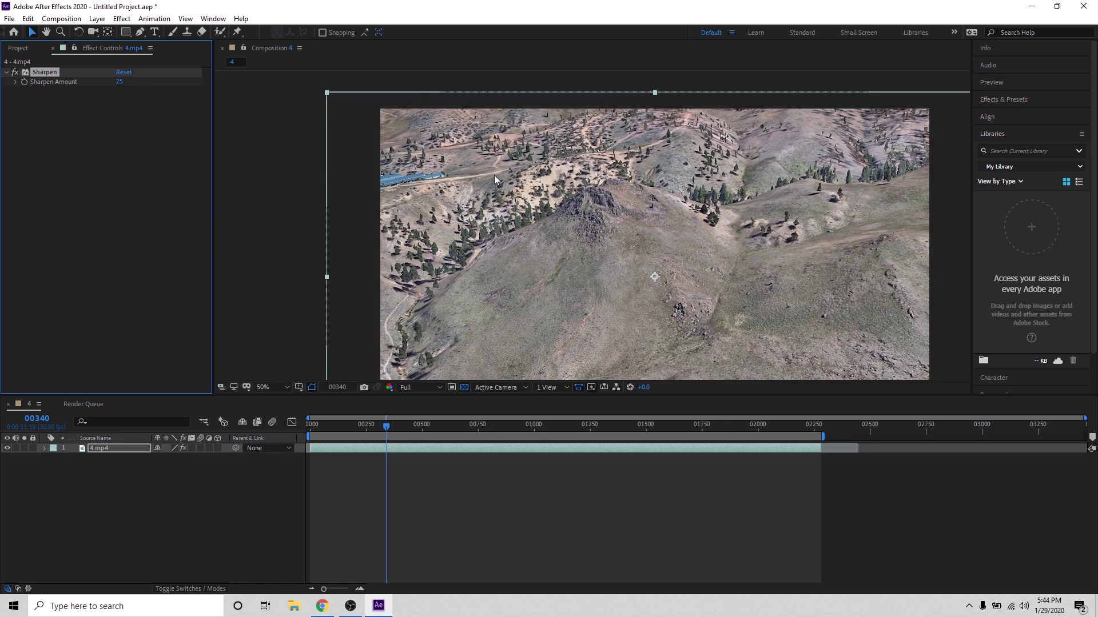
Step: Show the Project panel, review composition 4's settings unchanged, and scrub the timeline
left_click(17, 48)
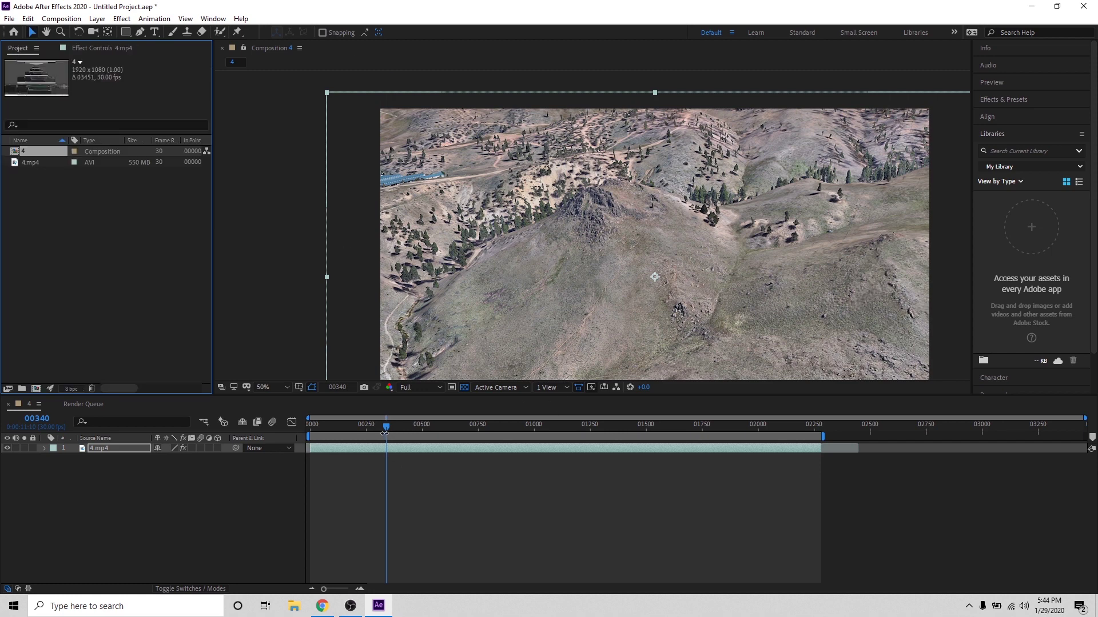
left_click_drag(384, 432, 219, 434)
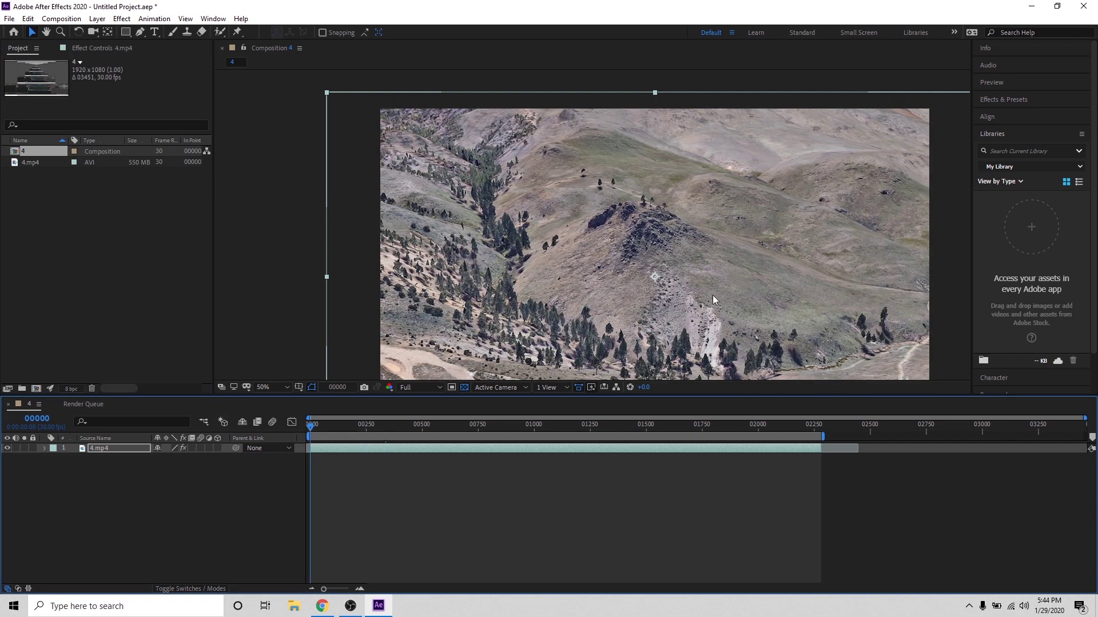
left_click_drag(713, 301, 697, 271)
right_click(26, 156)
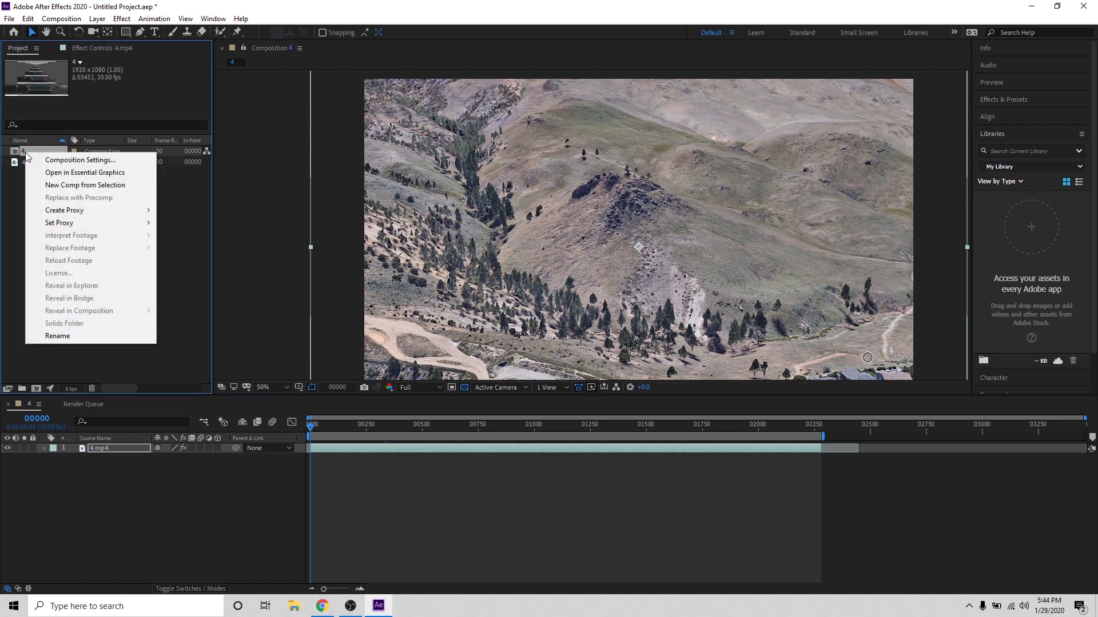
left_click(80, 160)
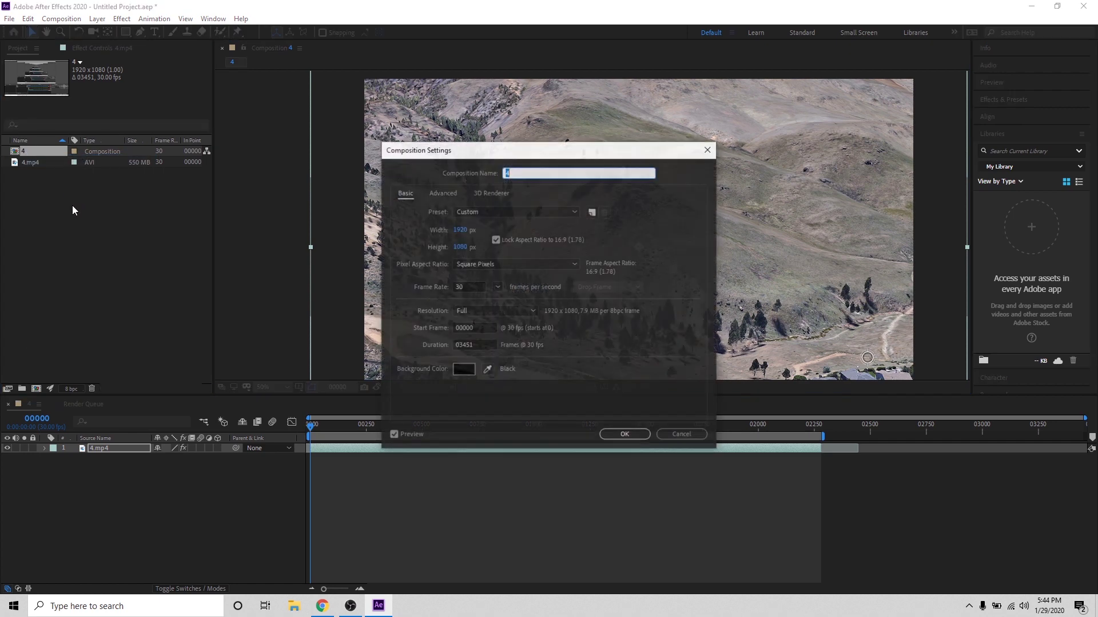
left_click_drag(510, 147, 868, 141)
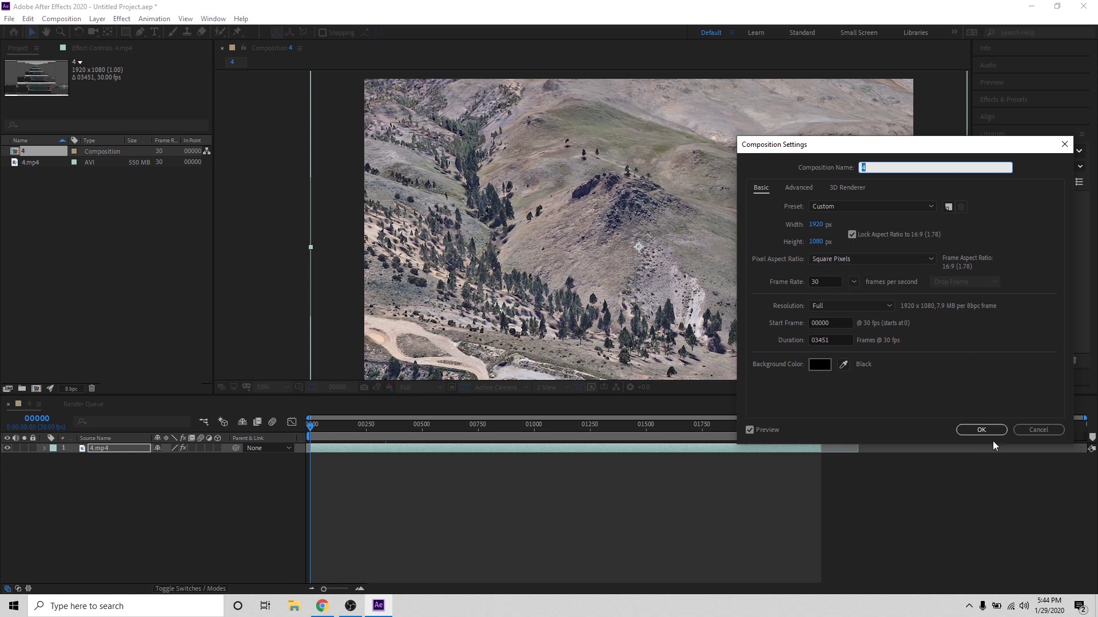
left_click(981, 429)
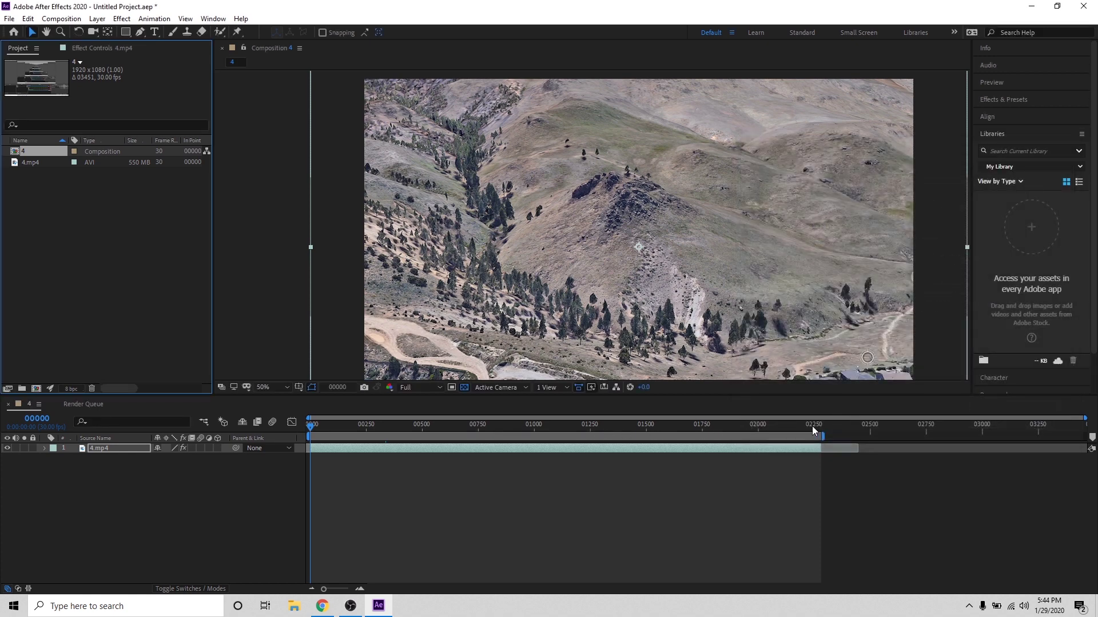
left_click_drag(815, 427, 821, 427)
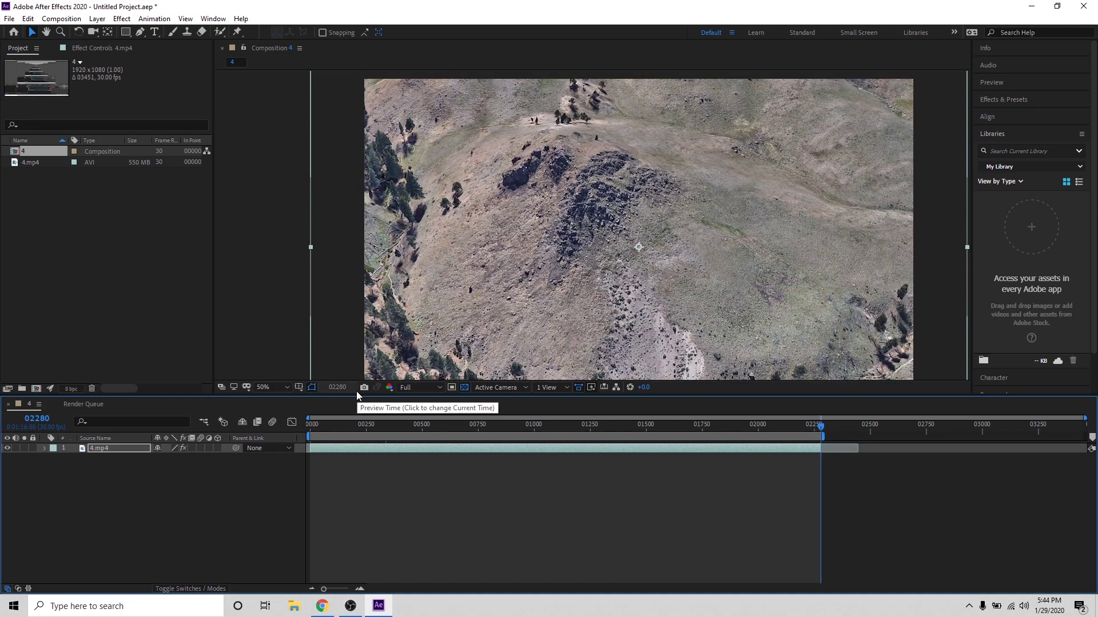
left_click_drag(423, 426, 391, 426)
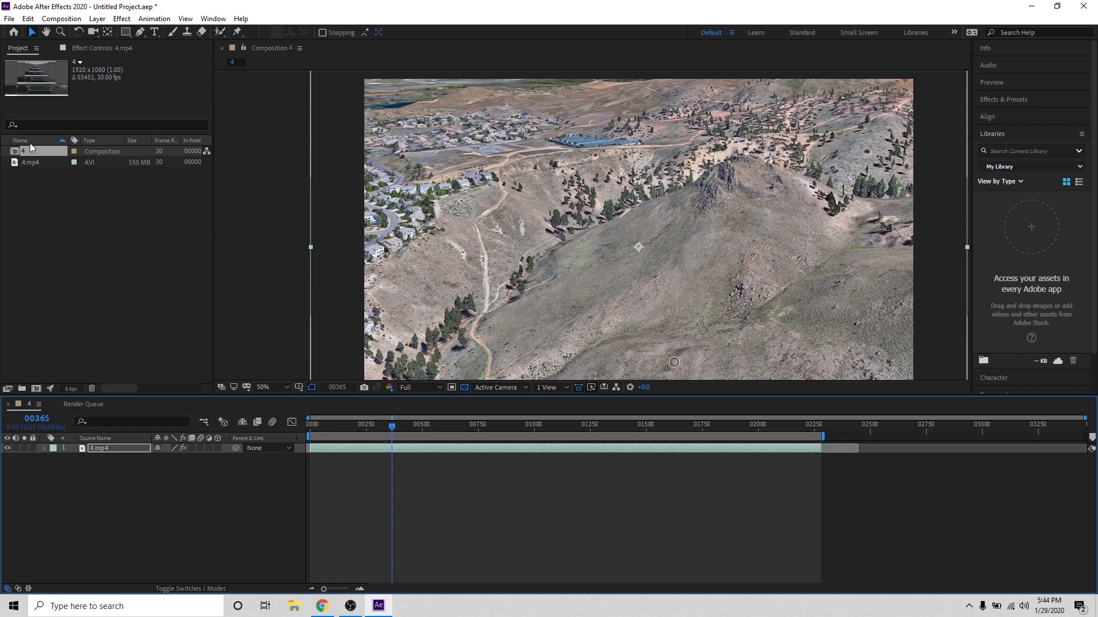
Step: Set composition 4's frame rate to 2 fps and scrub the clip through frame 00150
right_click(30, 148)
left_click(43, 157)
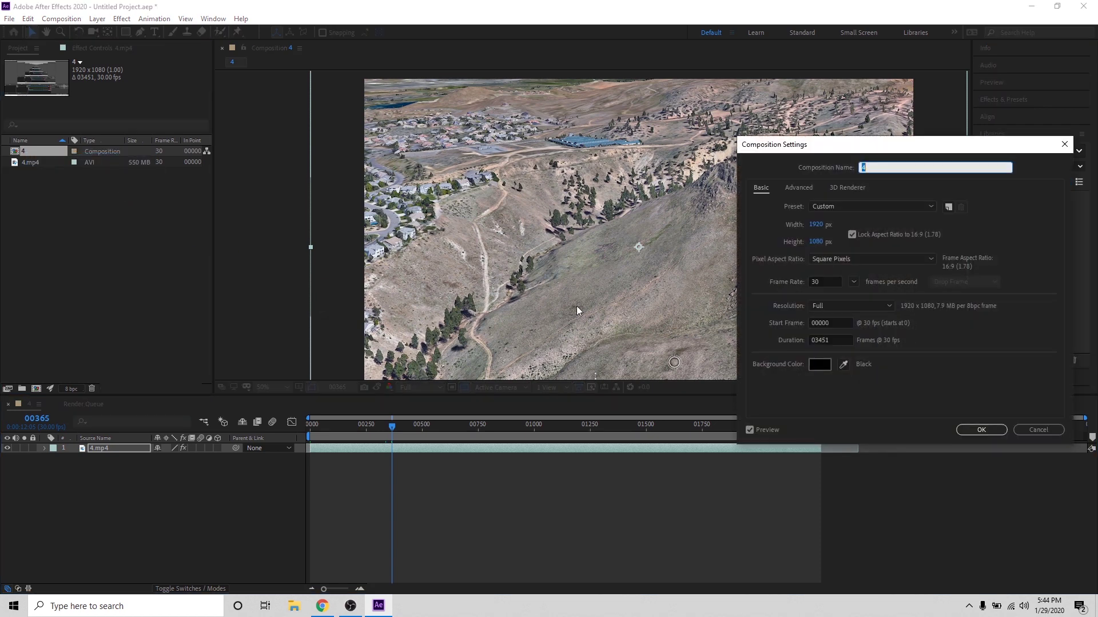
double_click(813, 282)
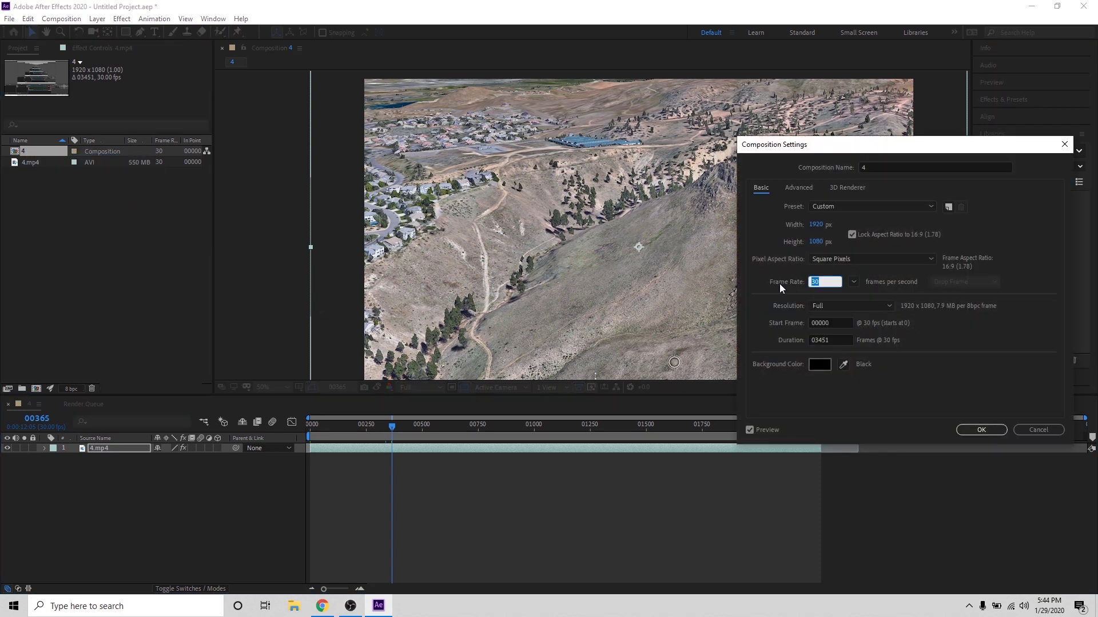
type("2")
key("Return")
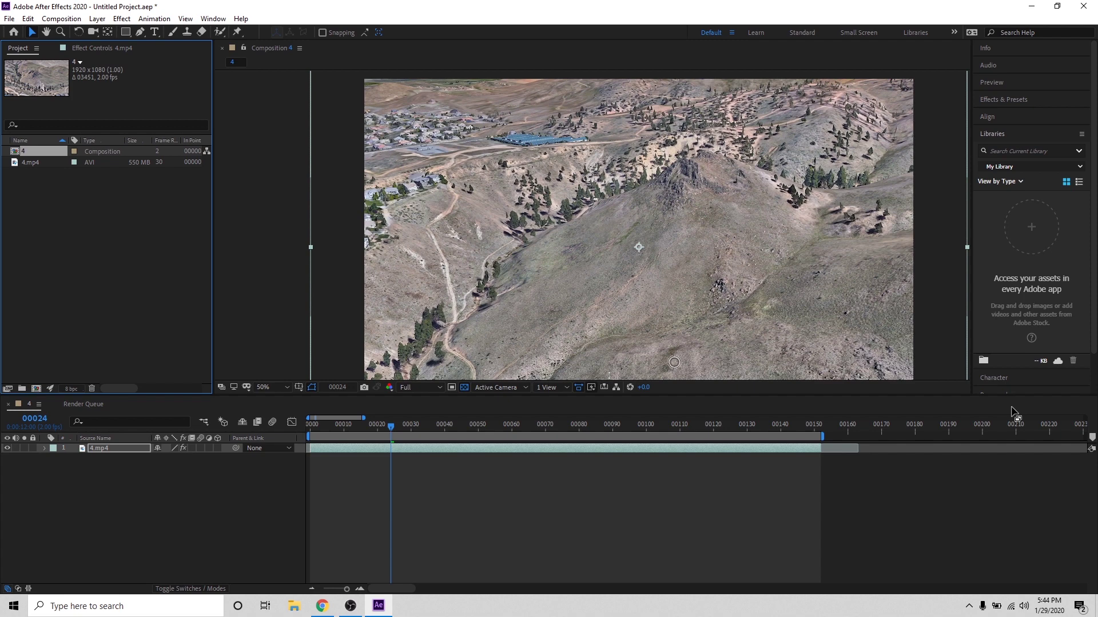
left_click_drag(802, 427, 815, 428)
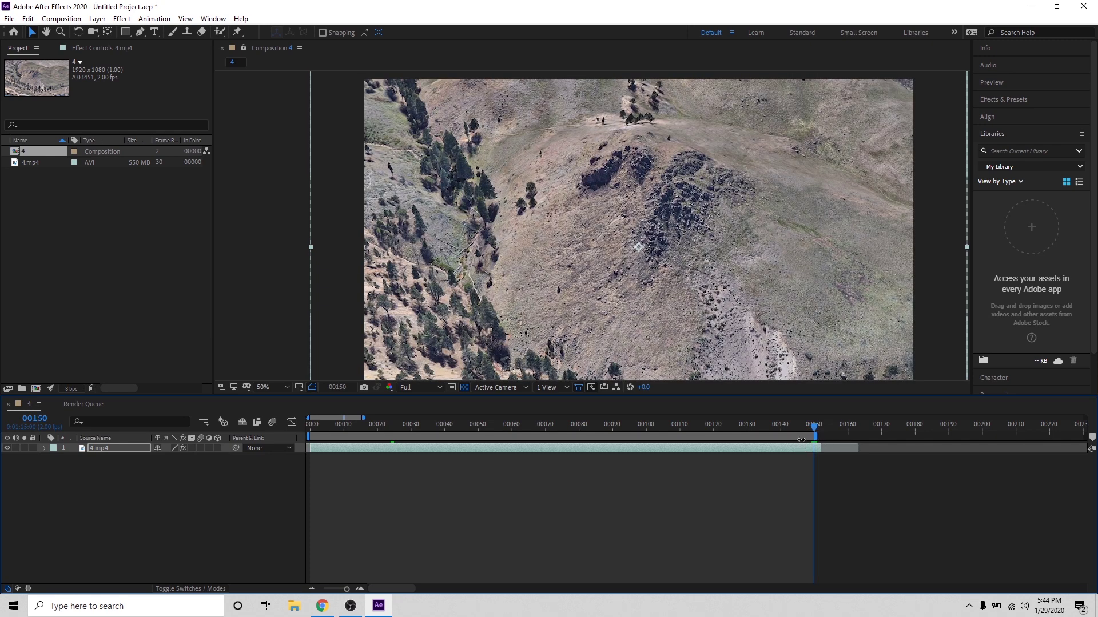
left_click_drag(802, 425, 131, 427)
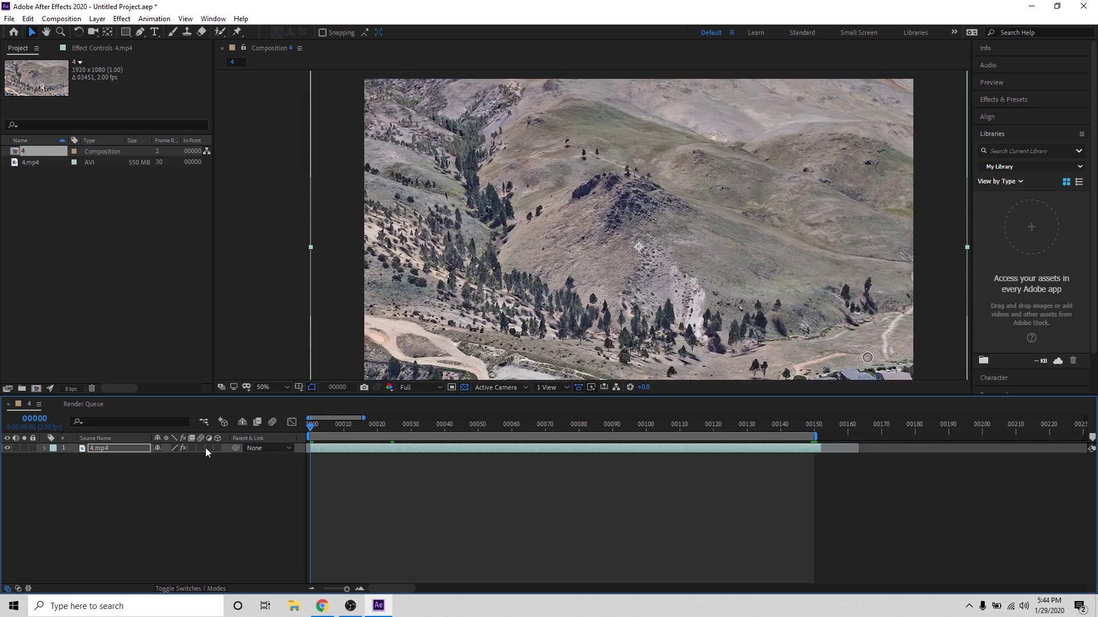
Step: Queue composition 4 for rendering with JPEG Sequence as the output format
key("ctrl+m")
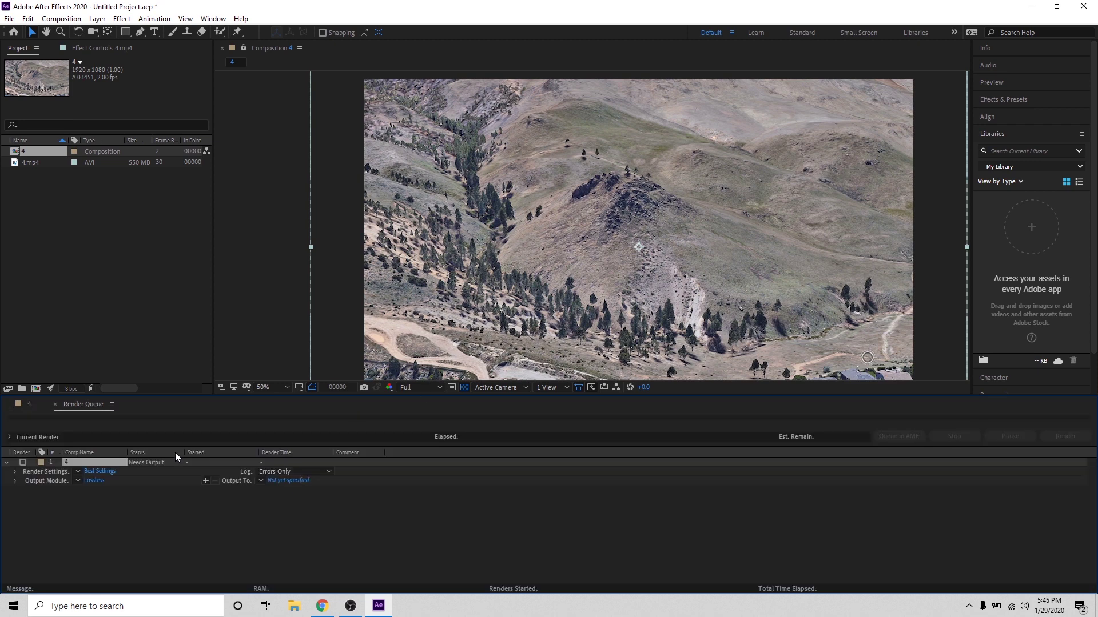
left_click(101, 482)
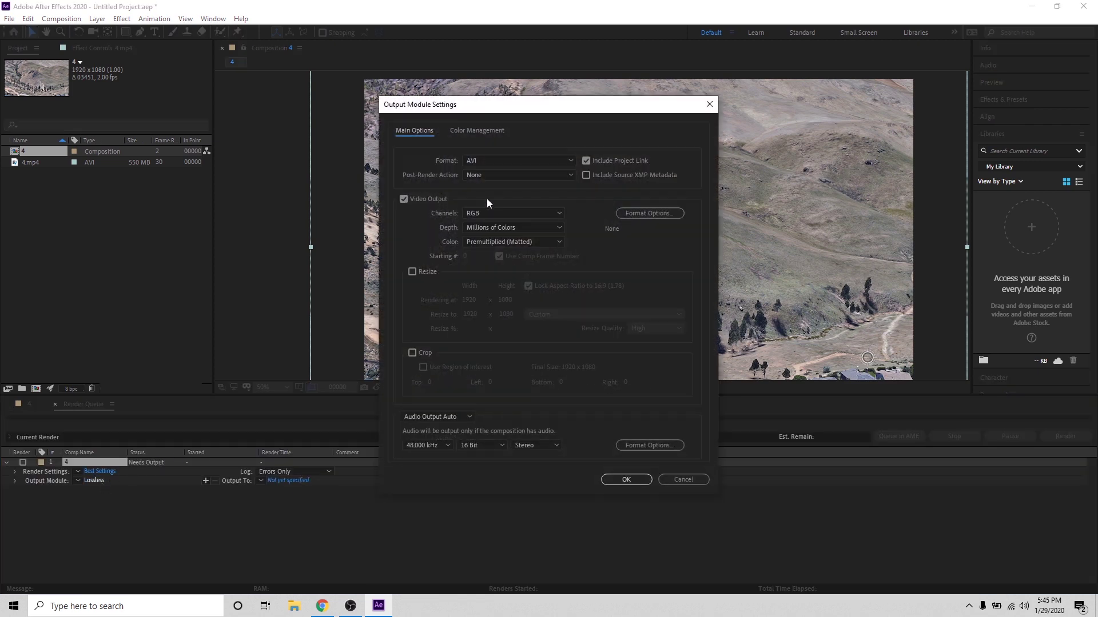
left_click(516, 160)
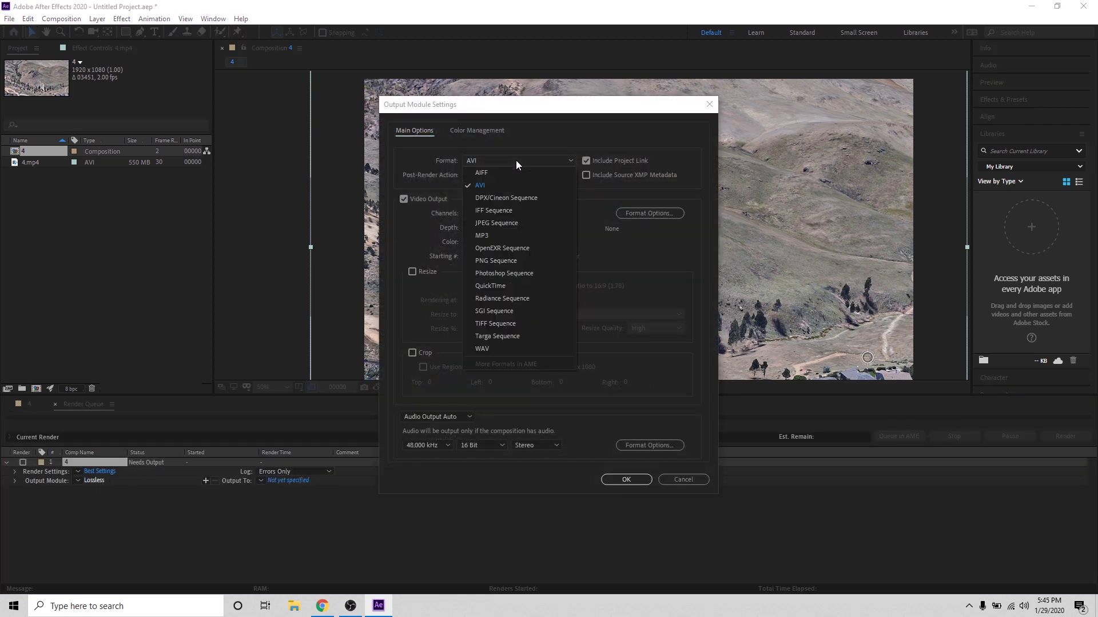
left_click(525, 223)
left_click(626, 480)
Step: Create a new 3dscan folder on the Desktop as the render output location
left_click(290, 481)
left_click(53, 147)
right_click(175, 203)
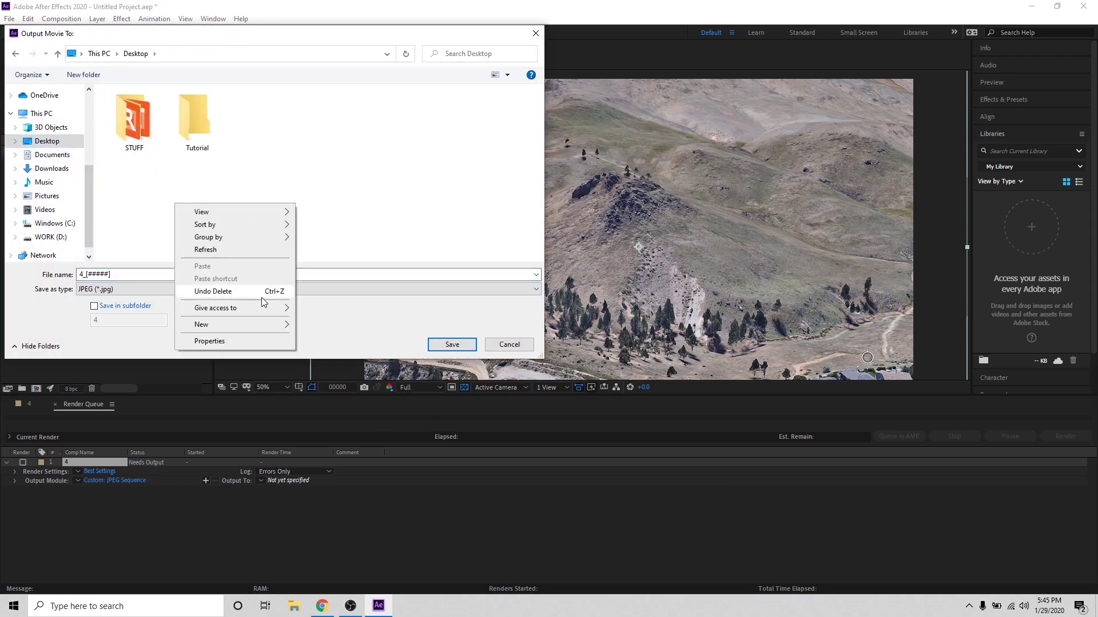
mouse_move(269, 324)
left_click(321, 326)
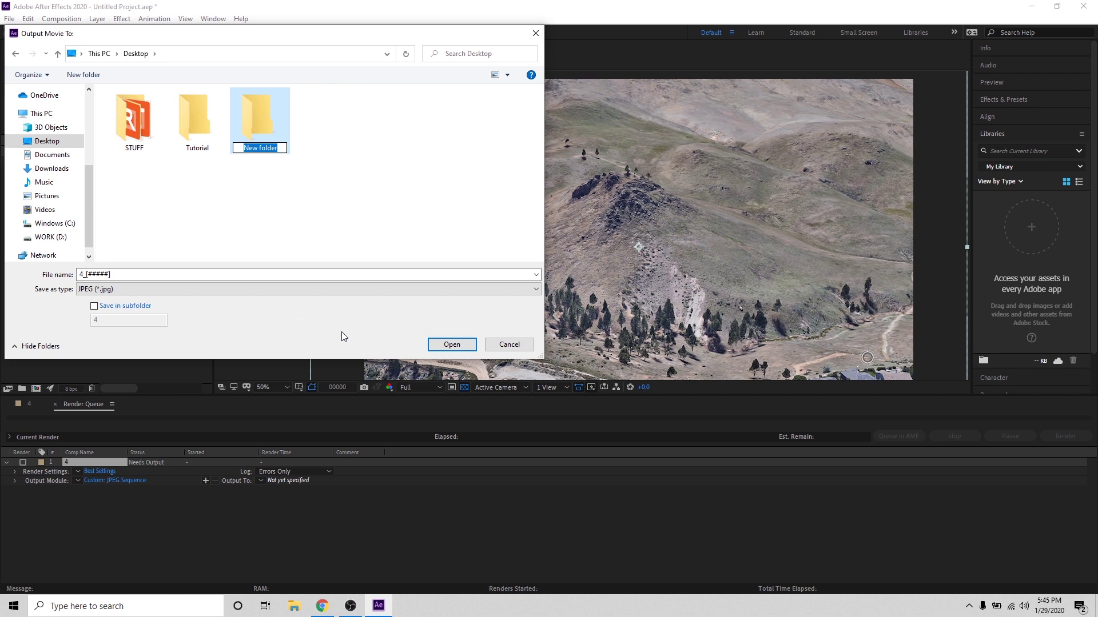
type("3d")
key("Return")
double_click(263, 126)
Step: Name the output files 3dscan, save the location, and start the render
key("ctrl+a")
type("3dscan")
left_click(452, 345)
left_click(1065, 436)
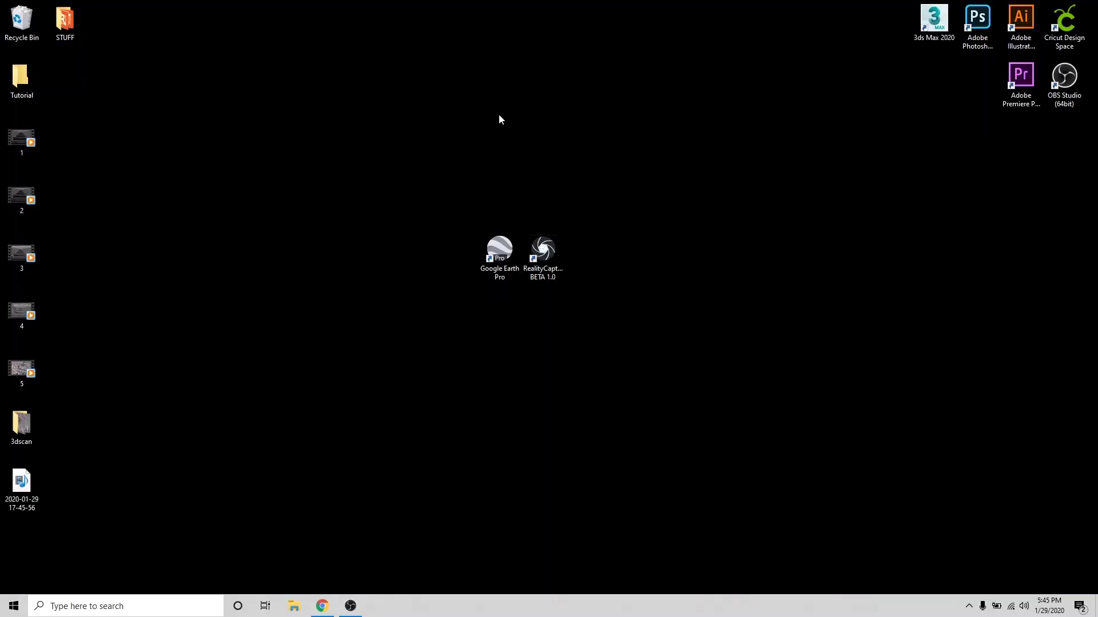
Step: Open the 3dscan folder, view its frames as extra large icons, and maximize the window
left_click_drag(21, 424, 303, 260)
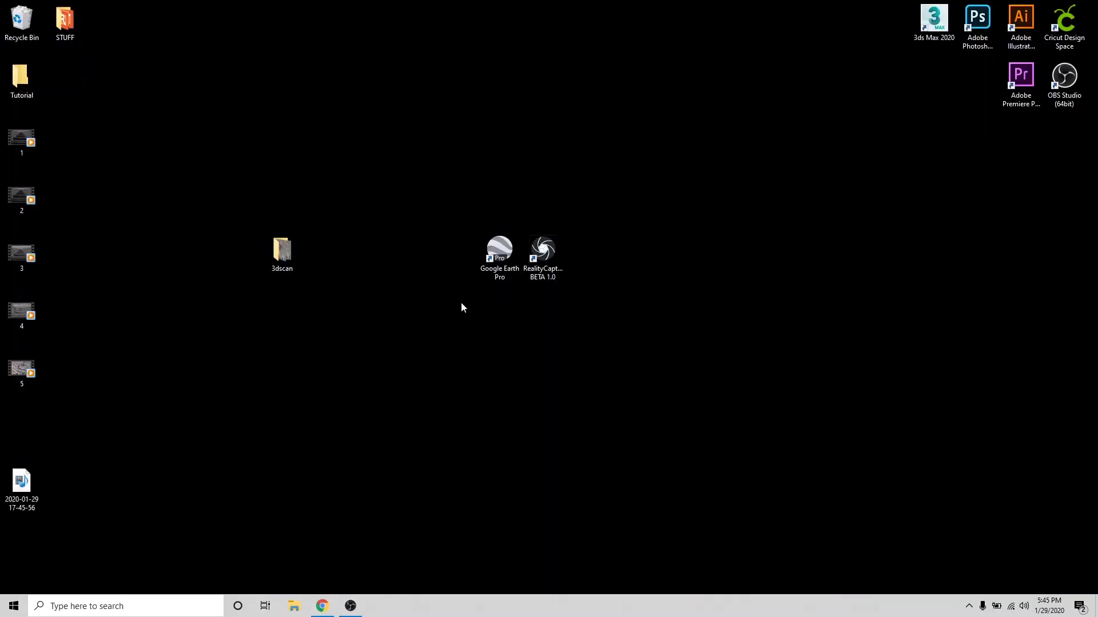
double_click(282, 252)
right_click(422, 247)
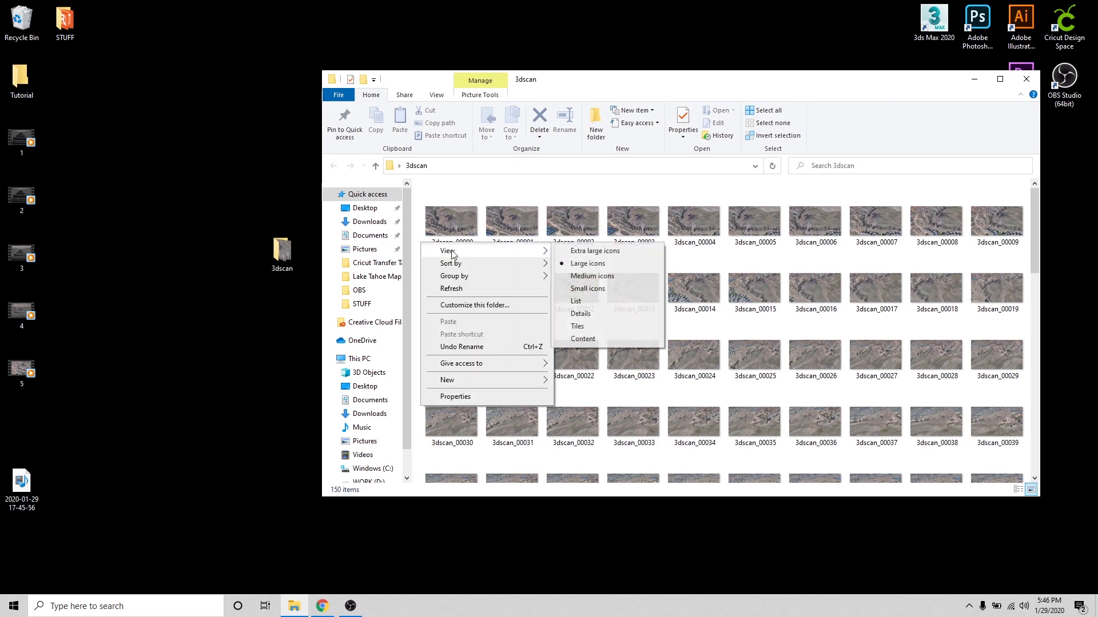
left_click(594, 251)
left_click(1000, 78)
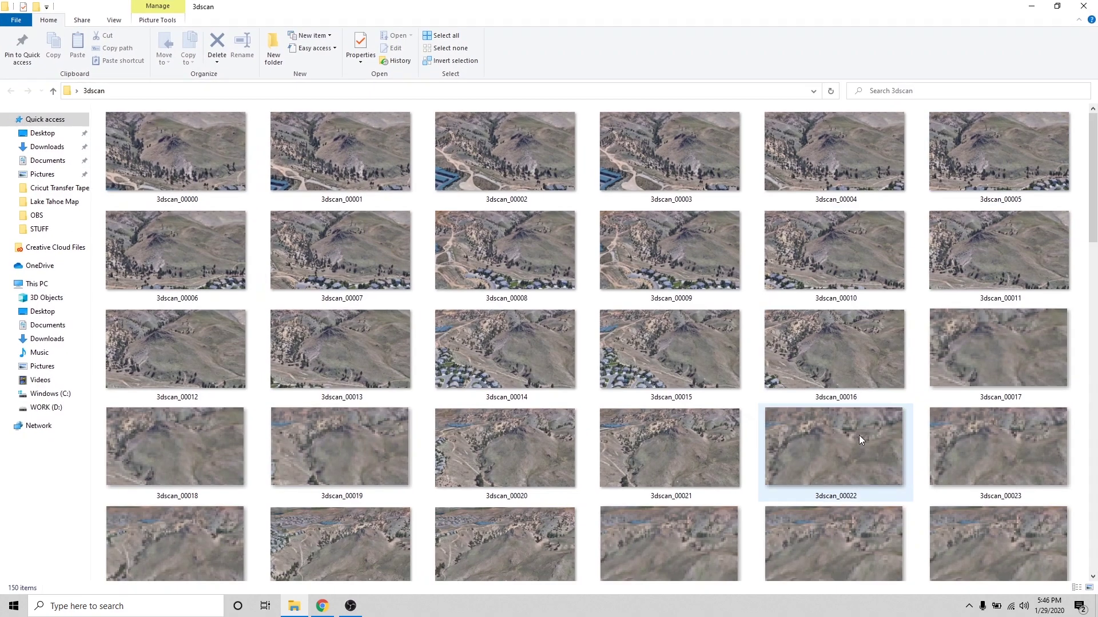
scroll(892, 441, "down", 5)
scroll(923, 442, "down", 10)
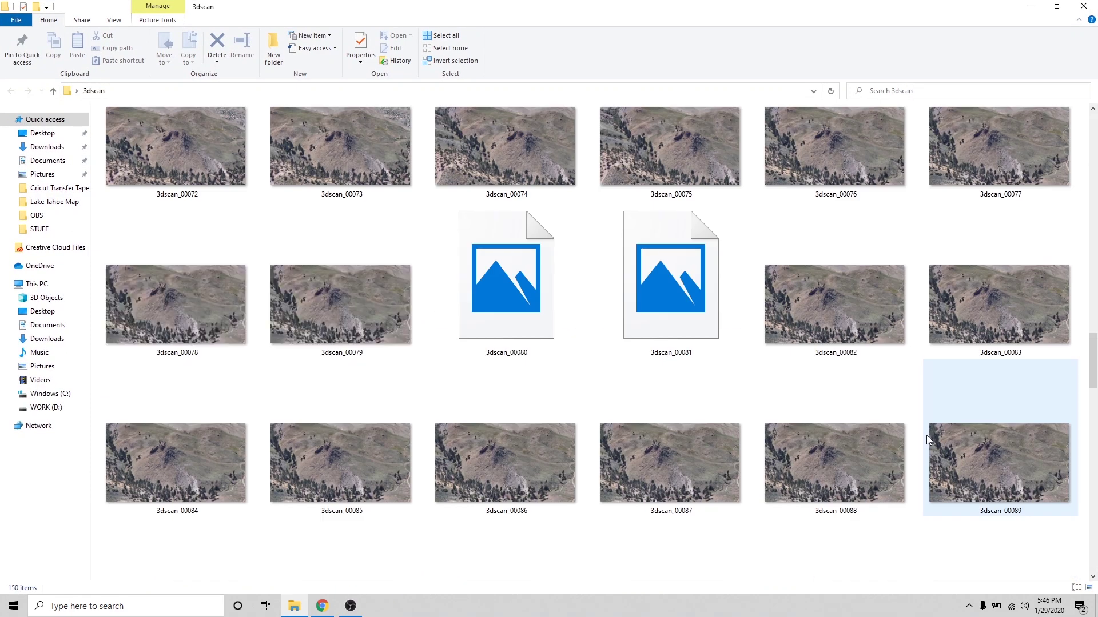
key("Home")
Step: Step through frames 3dscan_00000 to 3dscan_00018 in Photos, then close it and restore the folder window
double_click(193, 176)
scroll(210, 190, "down", 1)
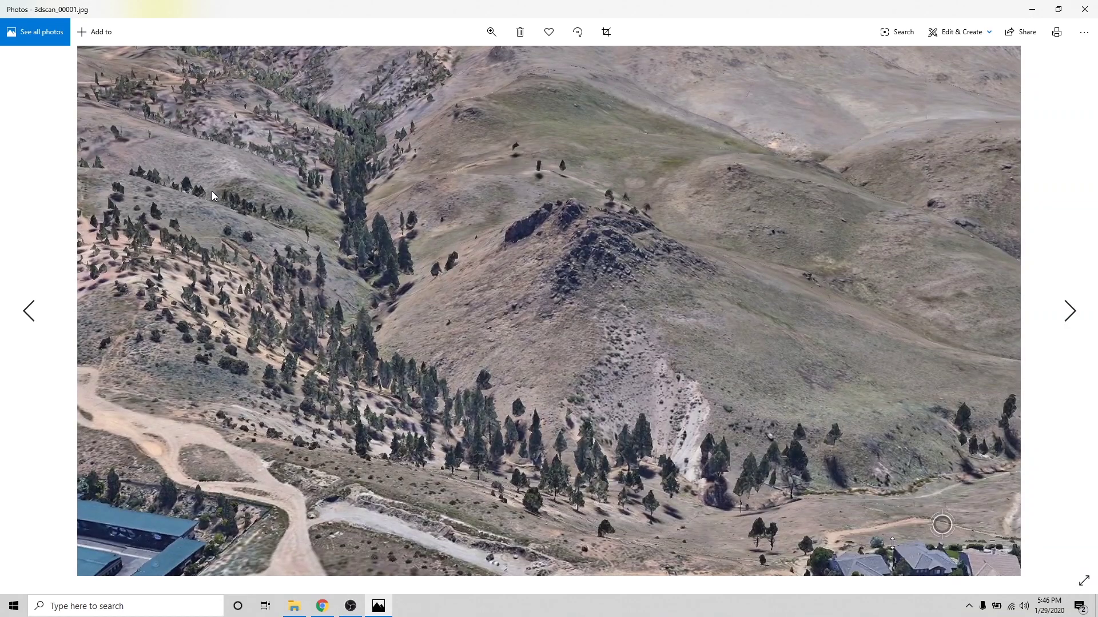
scroll(212, 191, "down", 5)
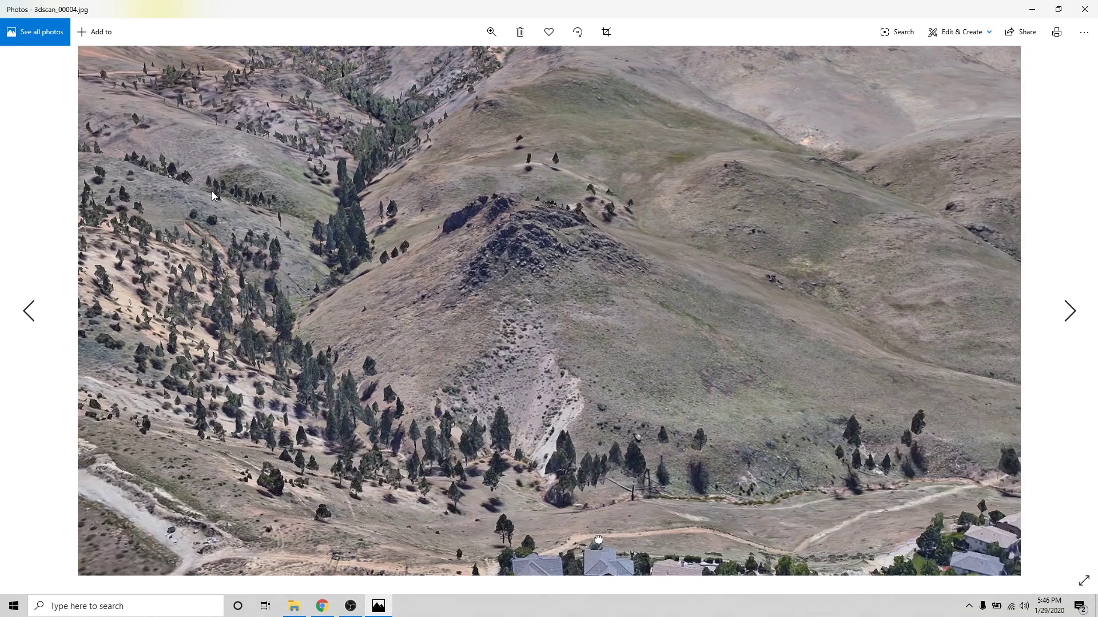
scroll(211, 191, "down", 6)
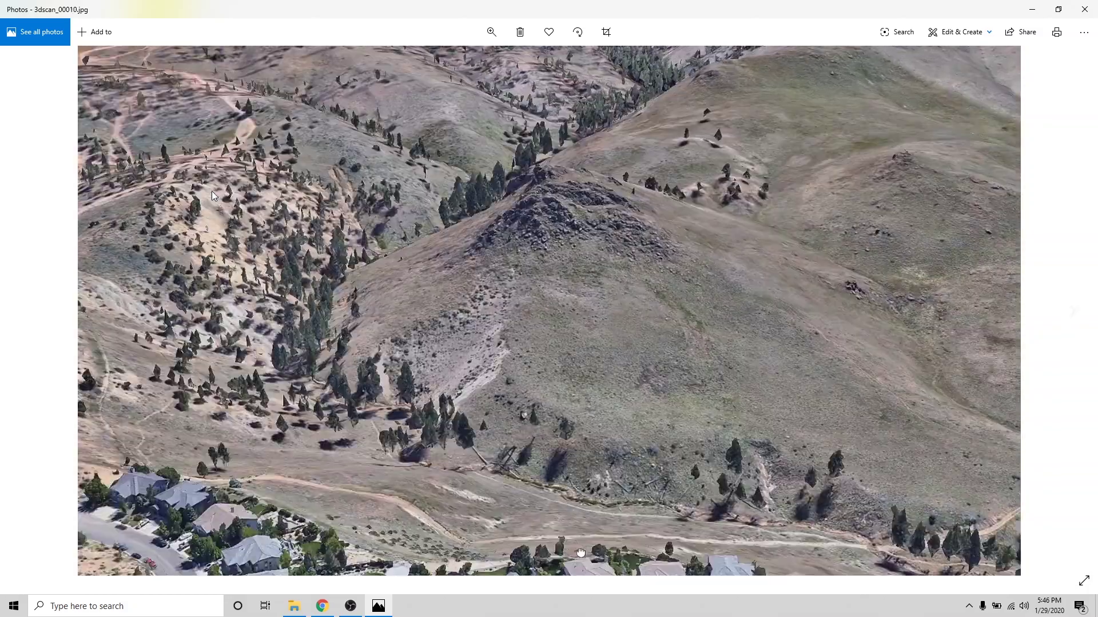
scroll(211, 192, "down", 8)
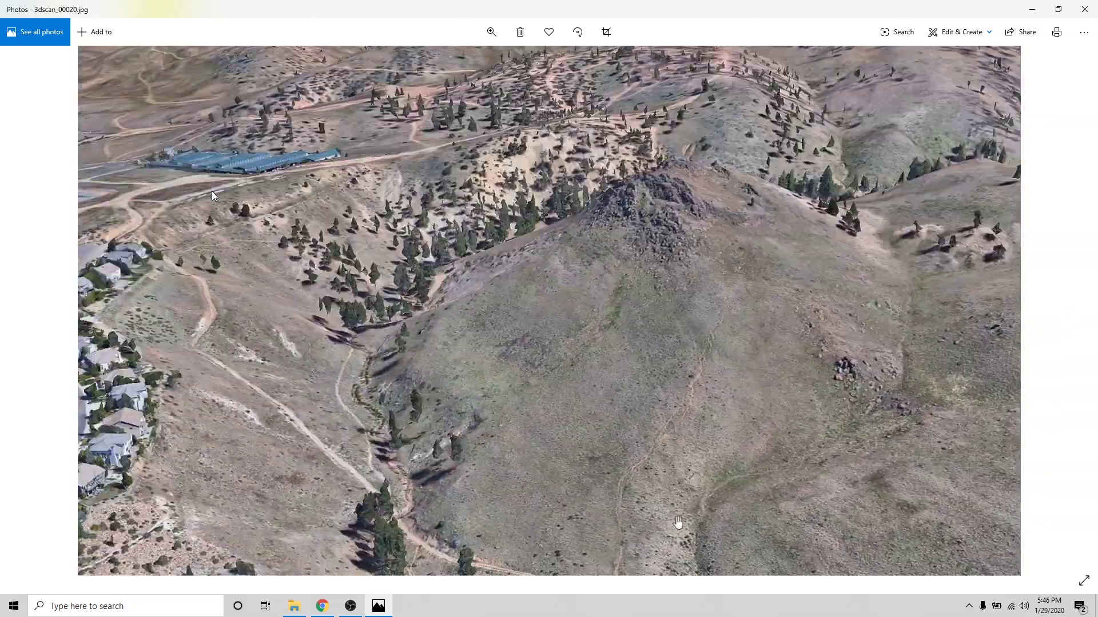
scroll(212, 191, "down", 2)
left_click(1084, 9)
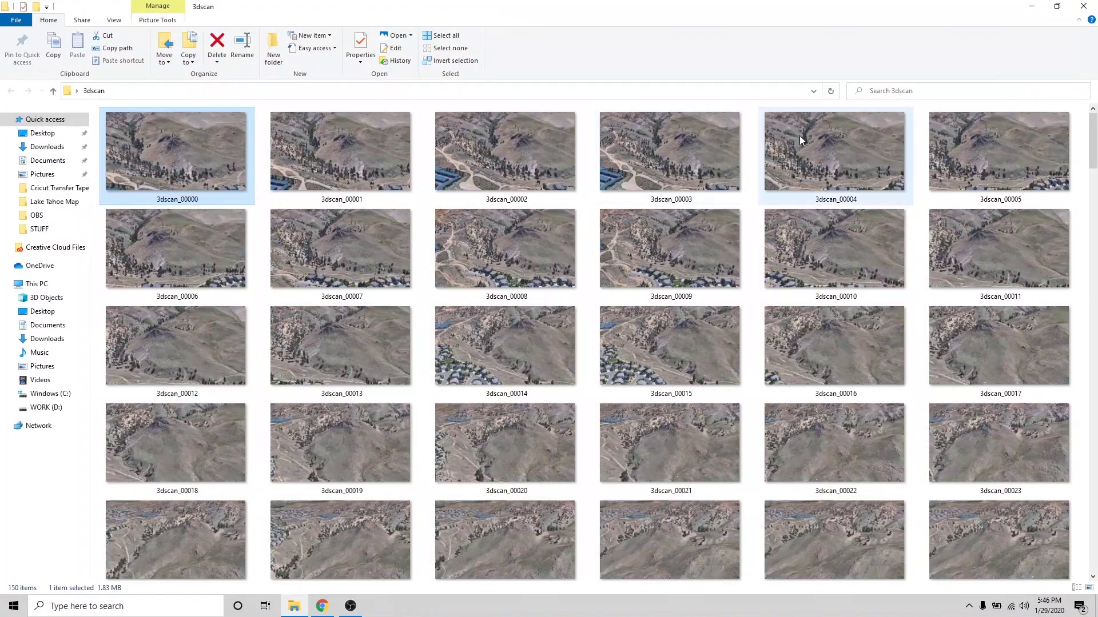
left_click(1056, 5)
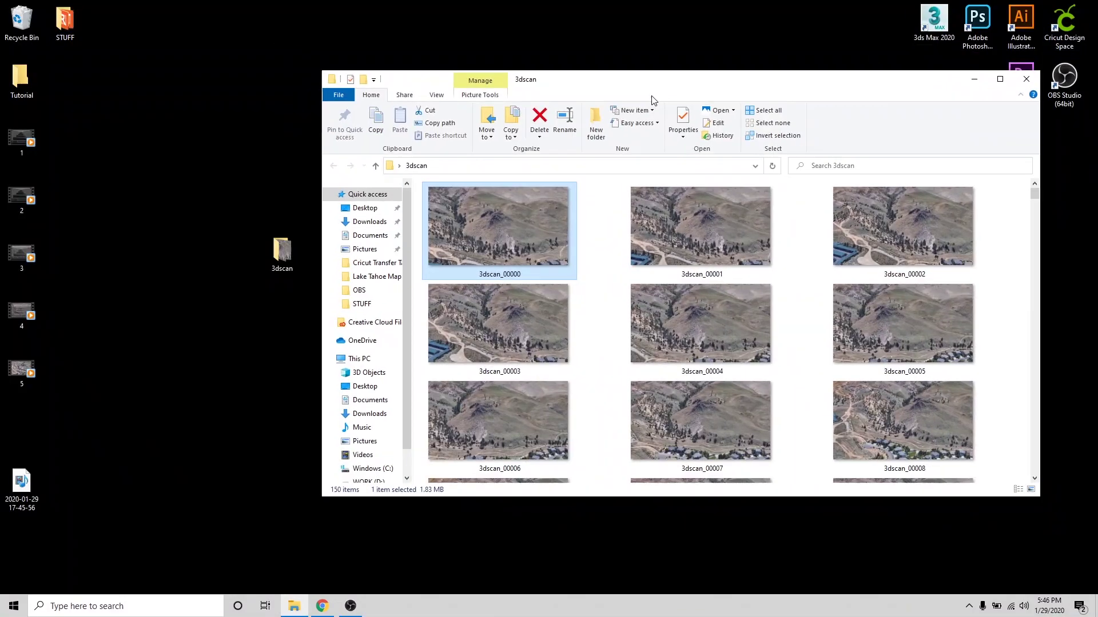
Step: Launch RealityCapture and drag all 150 3dscan frames into the new project's images
left_click(976, 78)
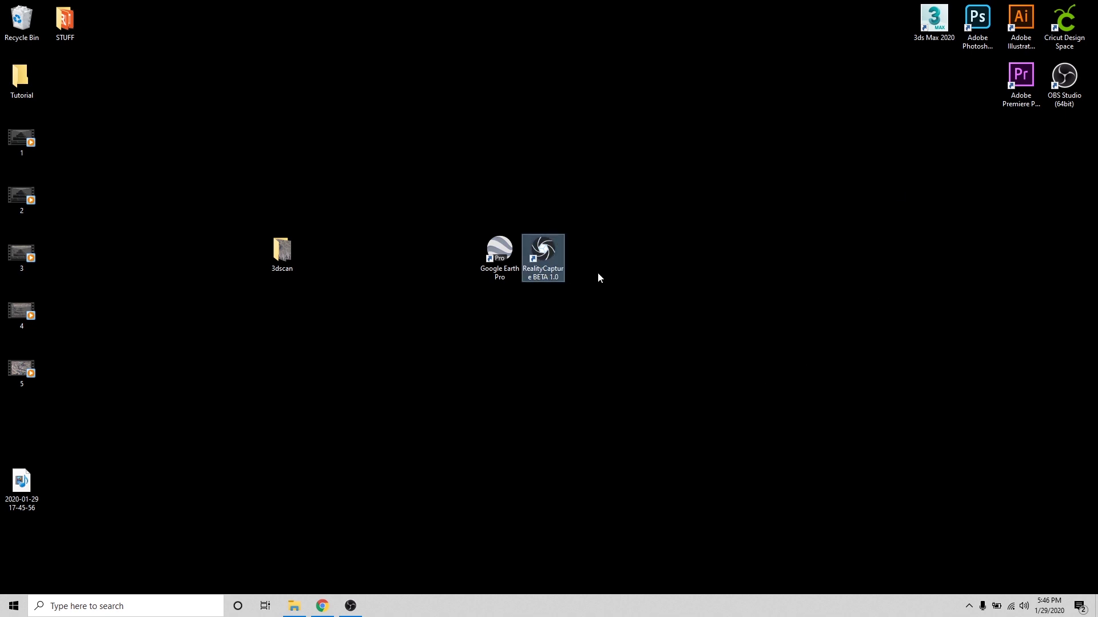
double_click(546, 250)
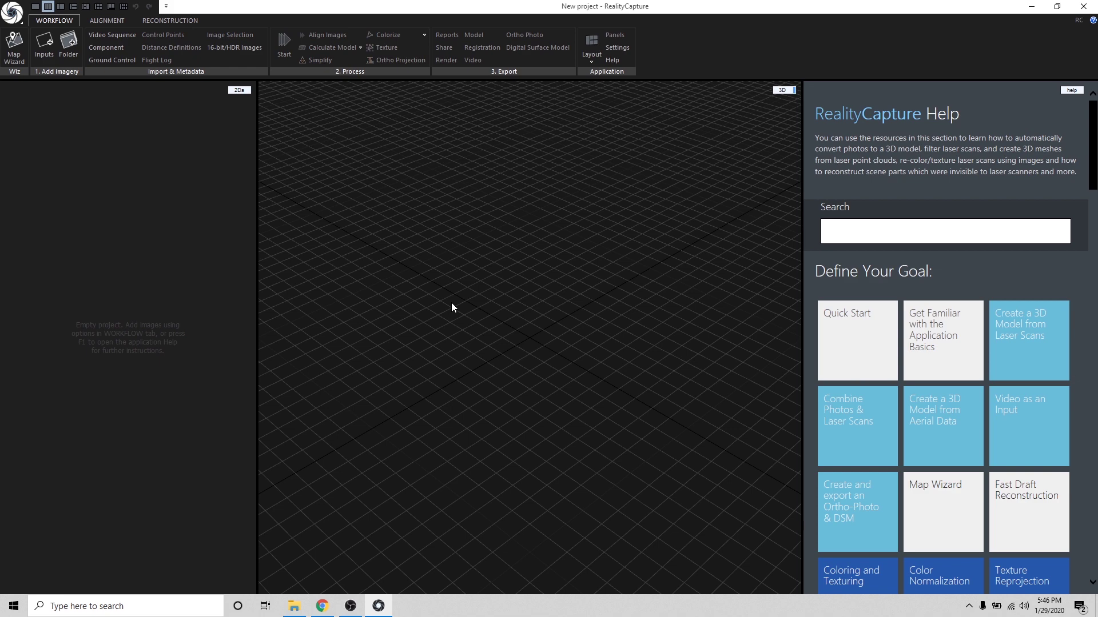
left_click(294, 606)
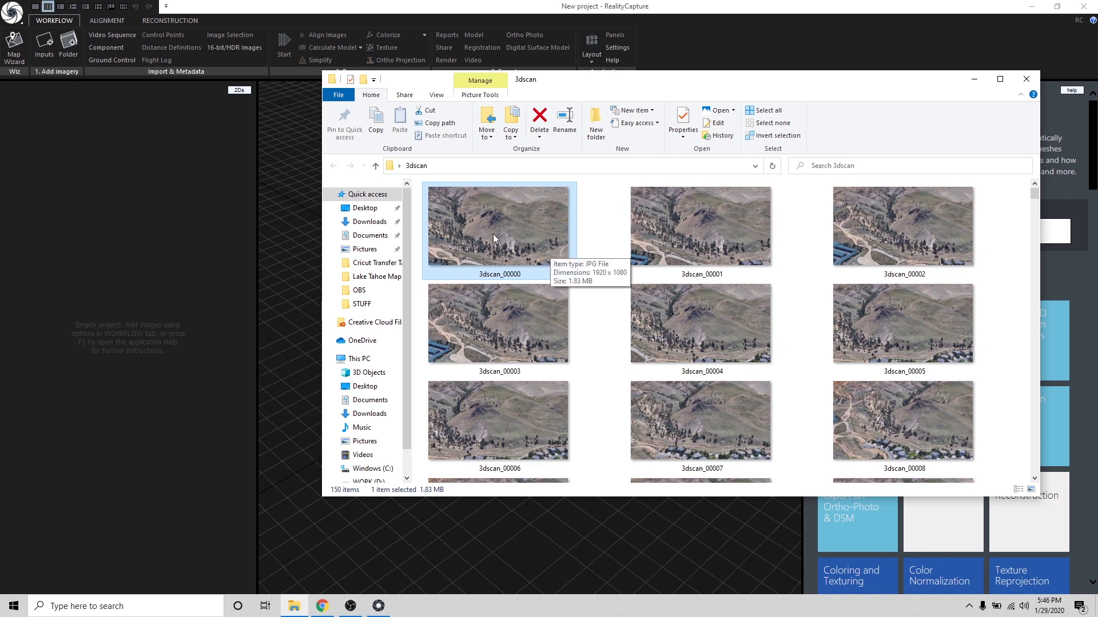
key("ctrl+a")
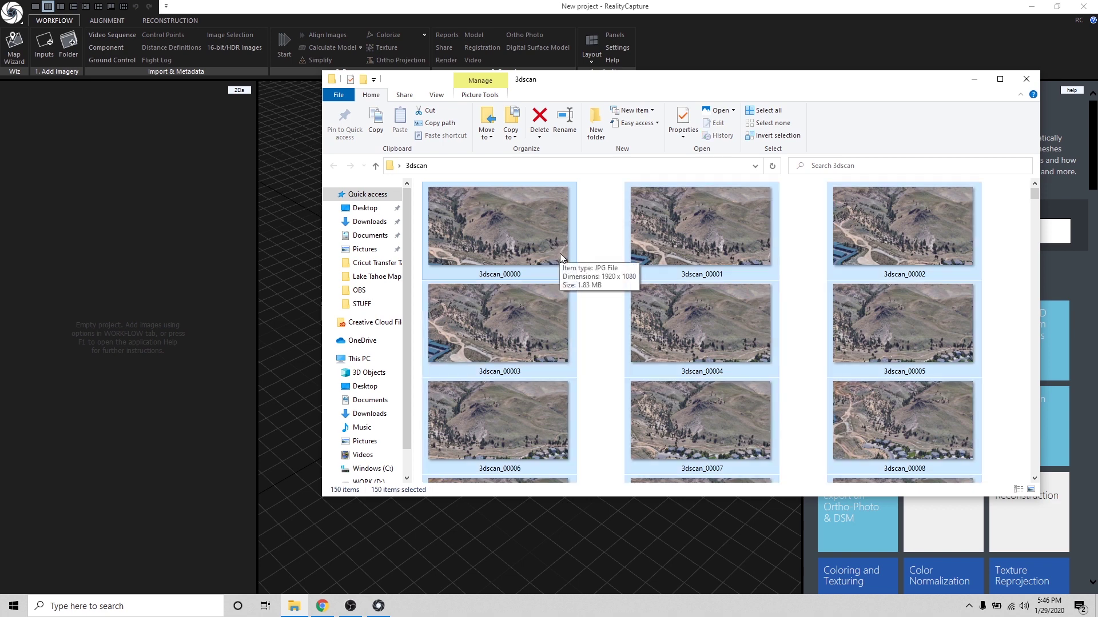
left_click_drag(513, 240, 200, 252)
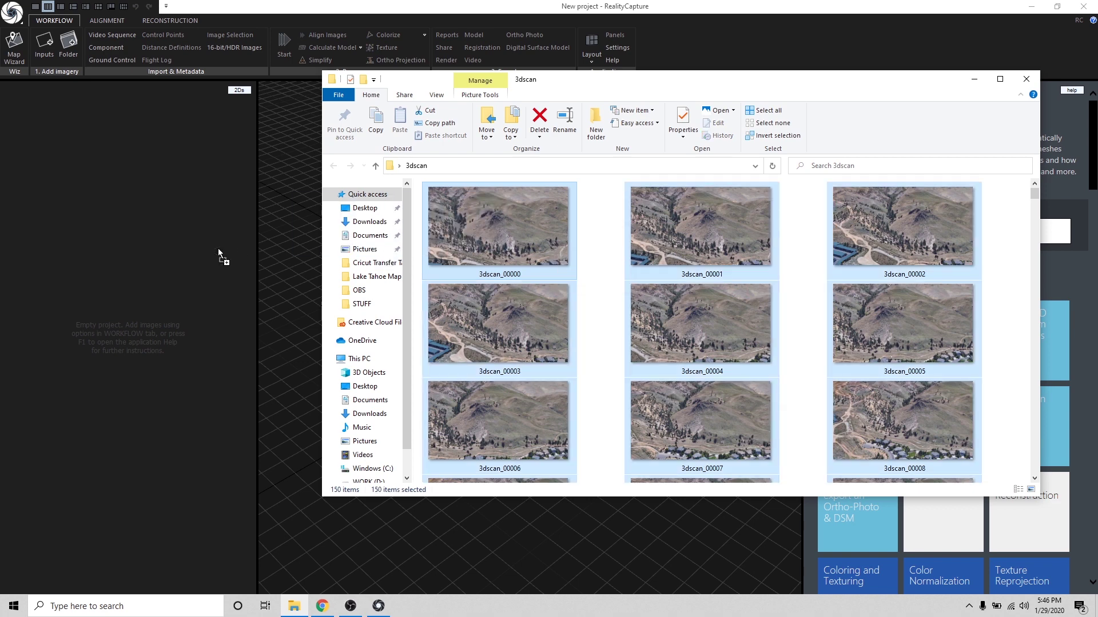
left_click_drag(121, 259, 121, 259)
left_click(251, 151)
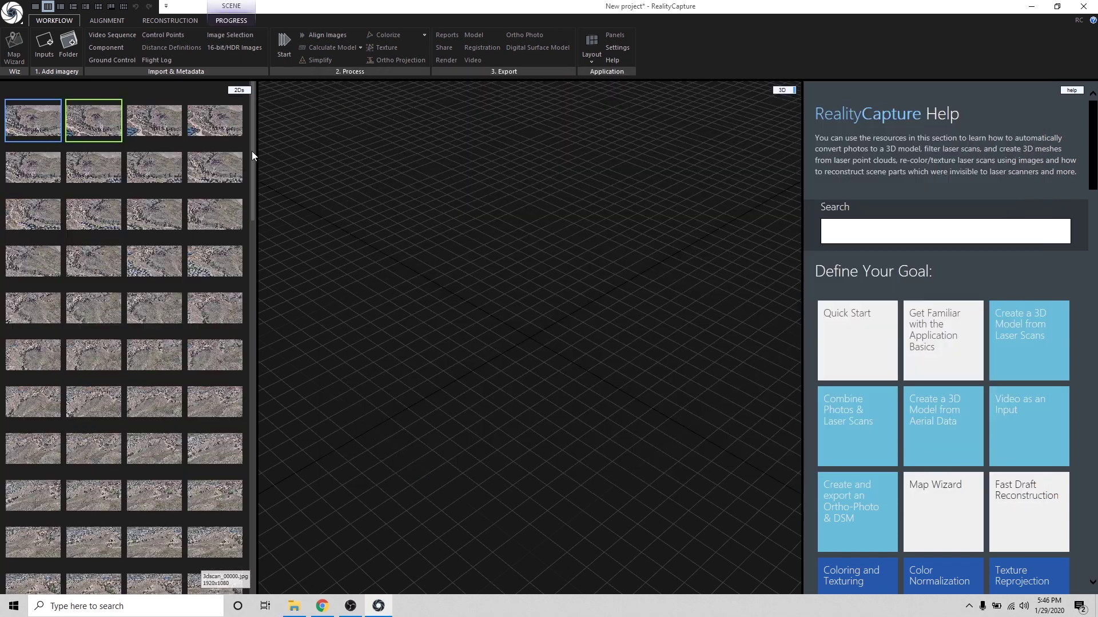
Step: Run Align Images on the 150 frames, hide Help, and orbit the resulting sparse cloud
left_click(252, 151)
left_click(107, 21)
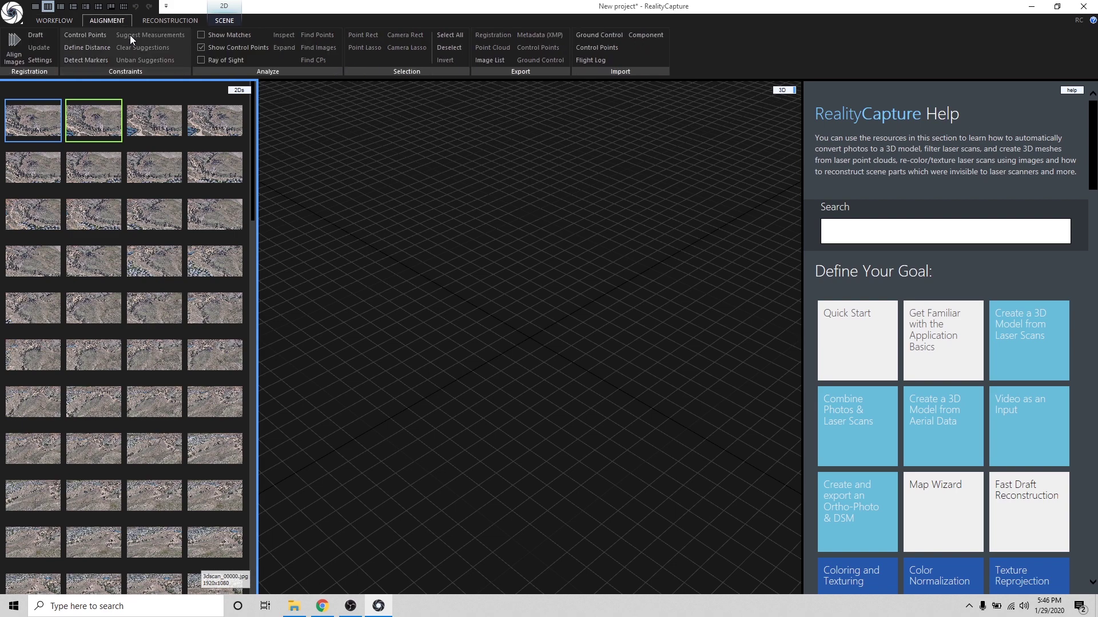
left_click(10, 45)
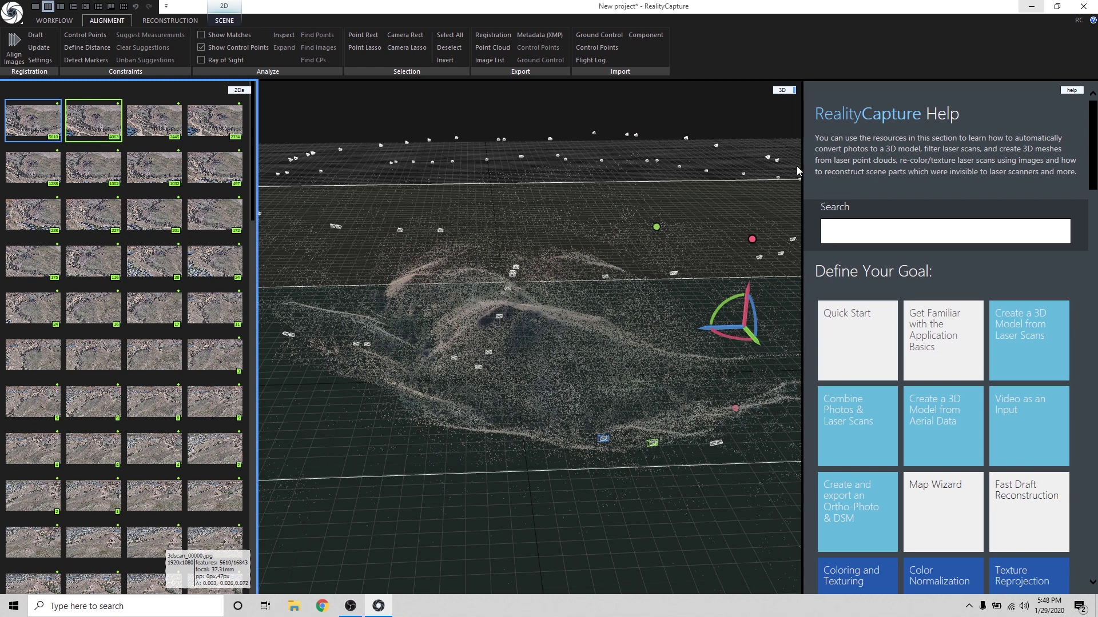
key("F1")
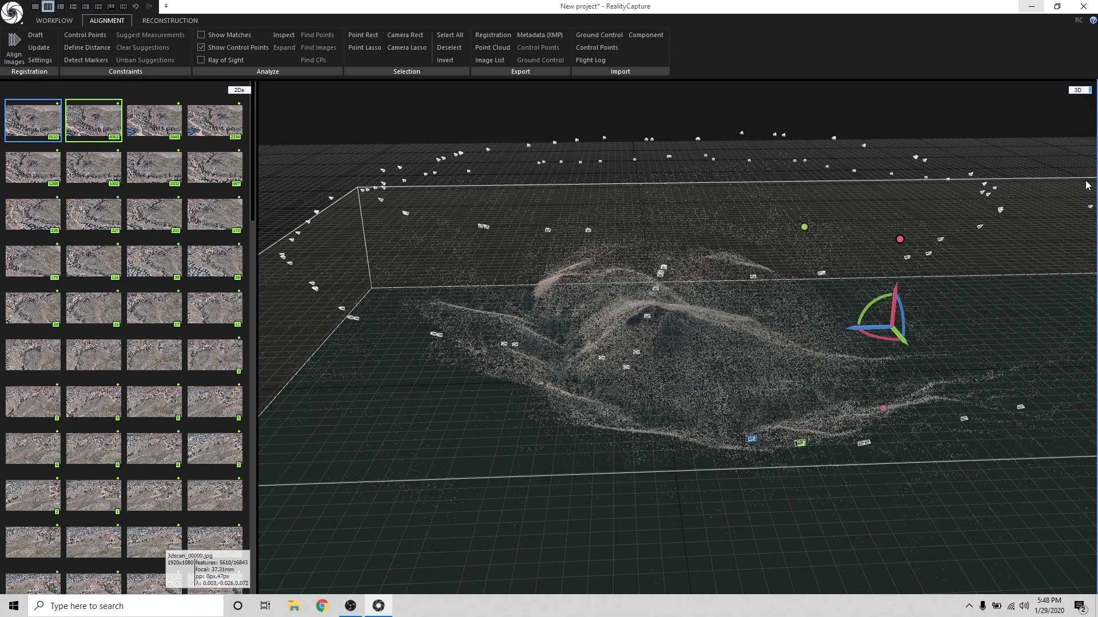
left_click_drag(878, 490, 485, 203)
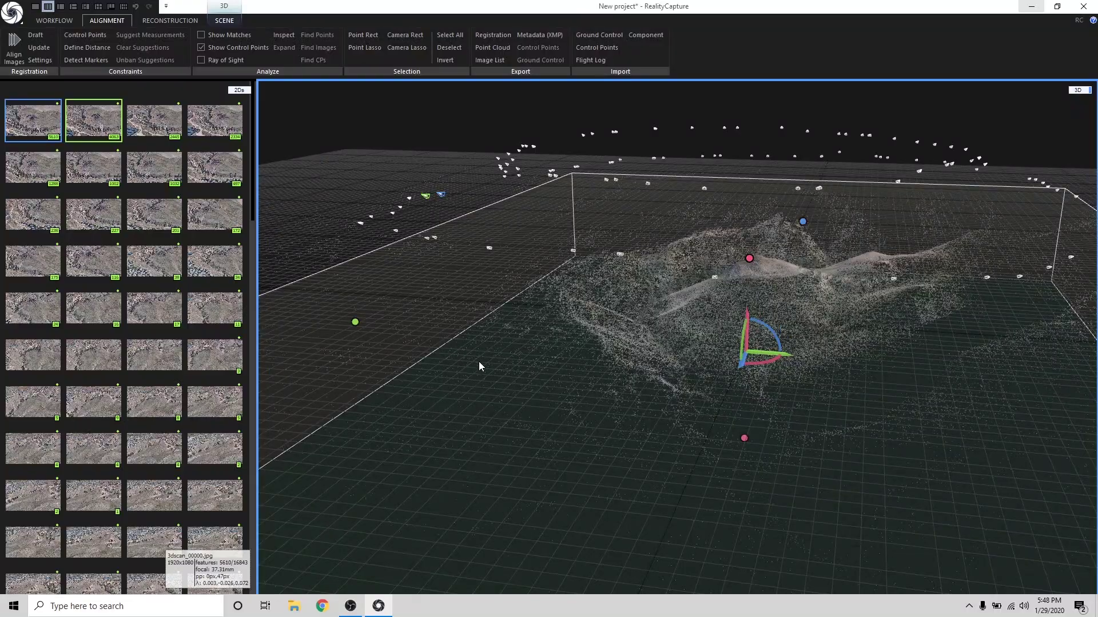
left_click_drag(482, 366, 354, 214)
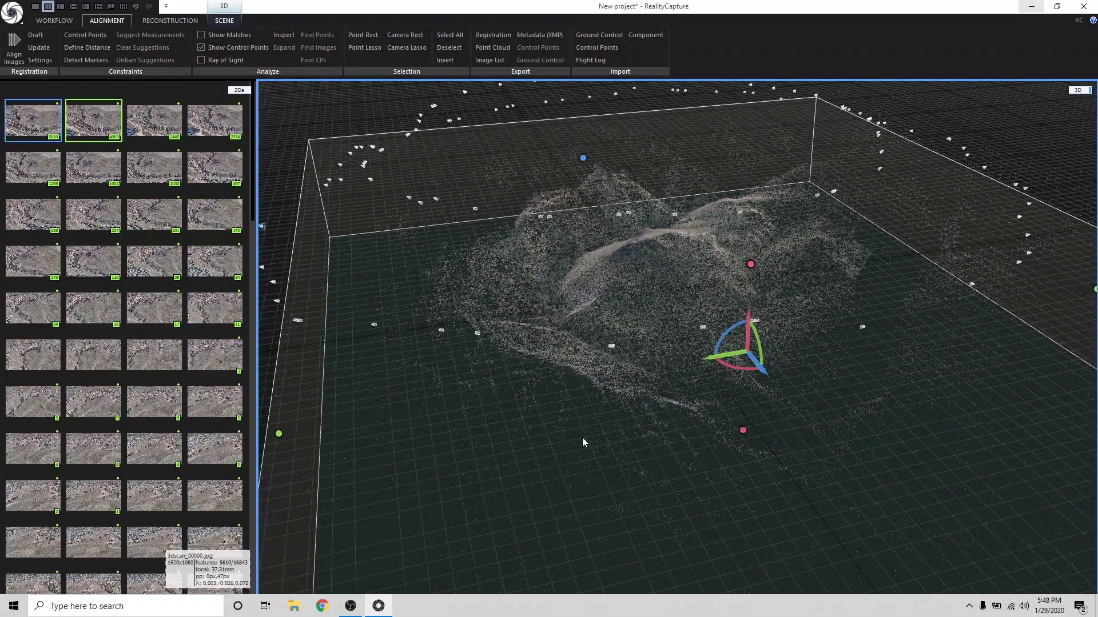
left_click_drag(583, 438, 620, 399)
left_click_drag(752, 460, 846, 457)
Step: Pull the reconstruction region's left, front and right sides in around the hill, then orbit to check
left_click_drag(456, 414, 594, 412)
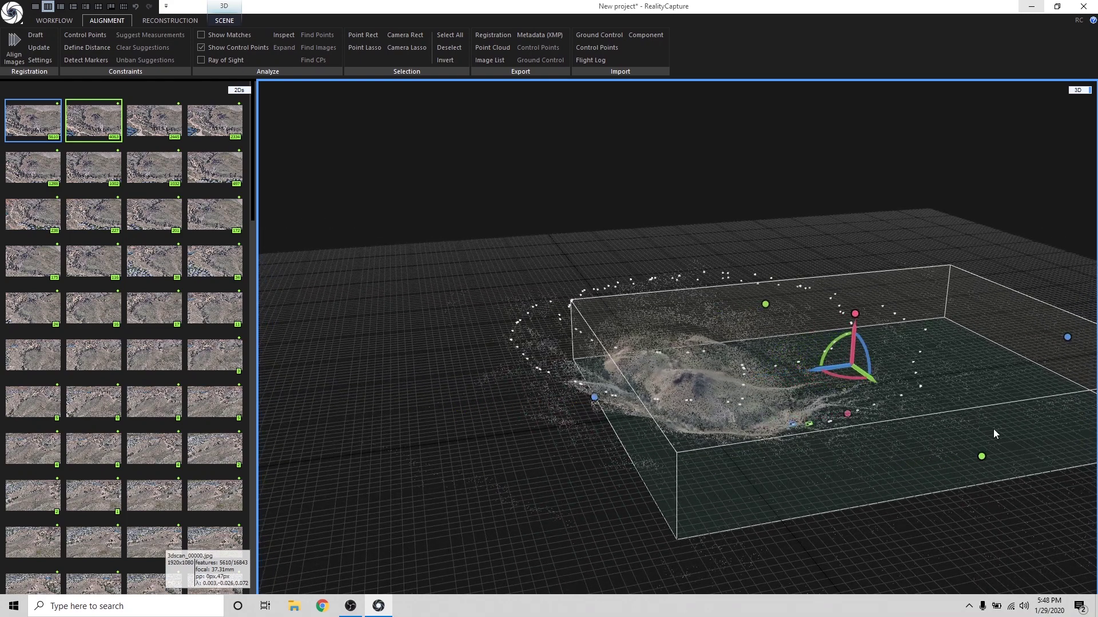
left_click_drag(981, 457, 919, 392)
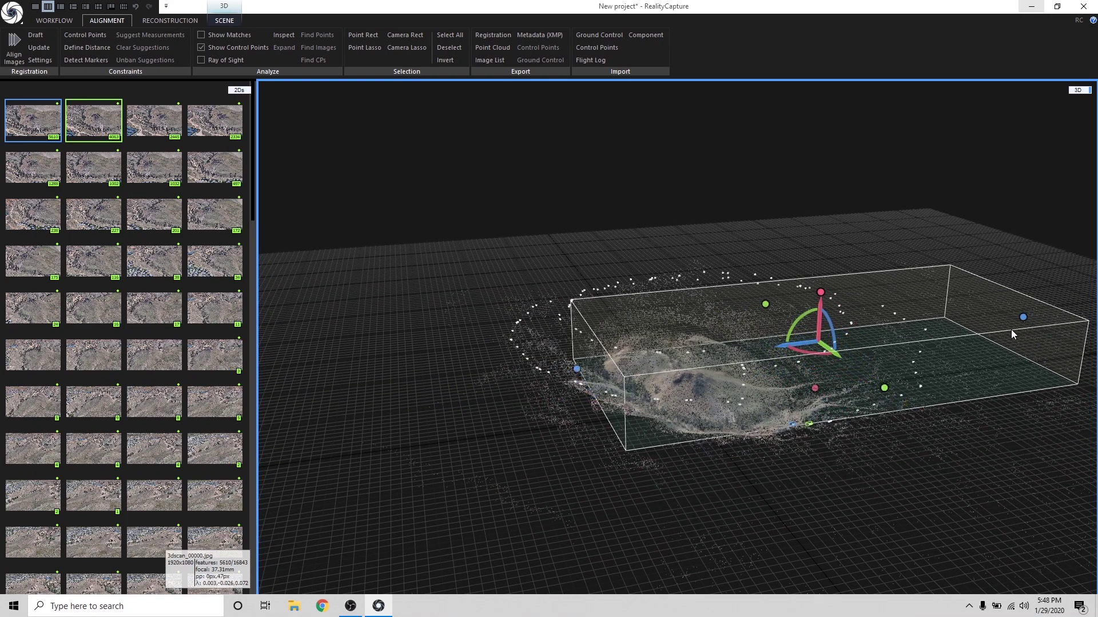
left_click_drag(1017, 319, 869, 379)
scroll(844, 366, "up", 5)
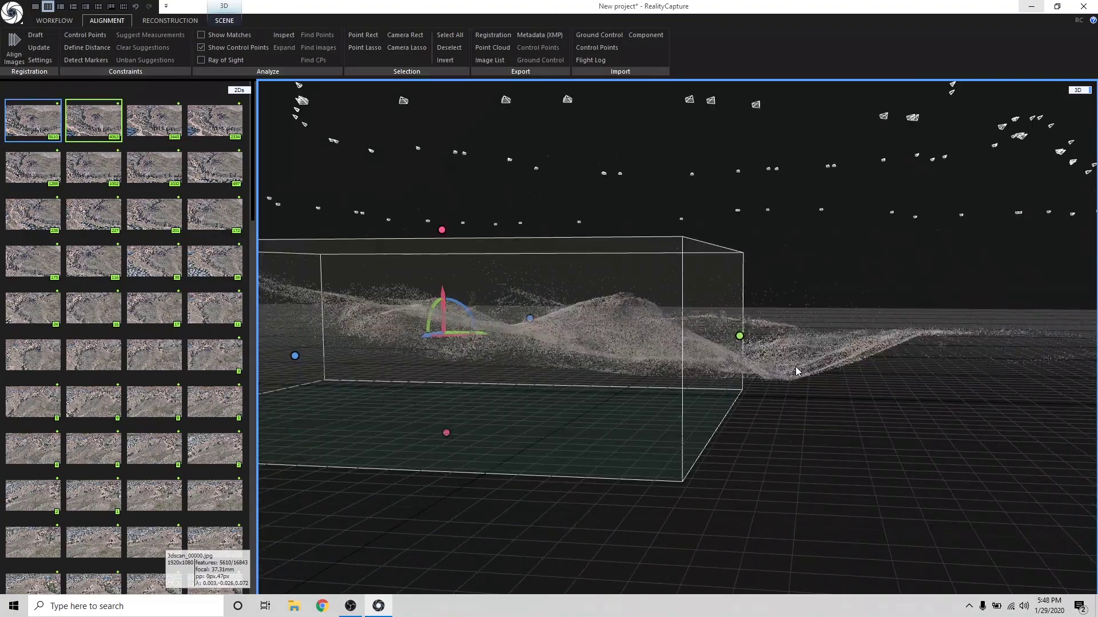
left_click_drag(795, 373, 402, 271)
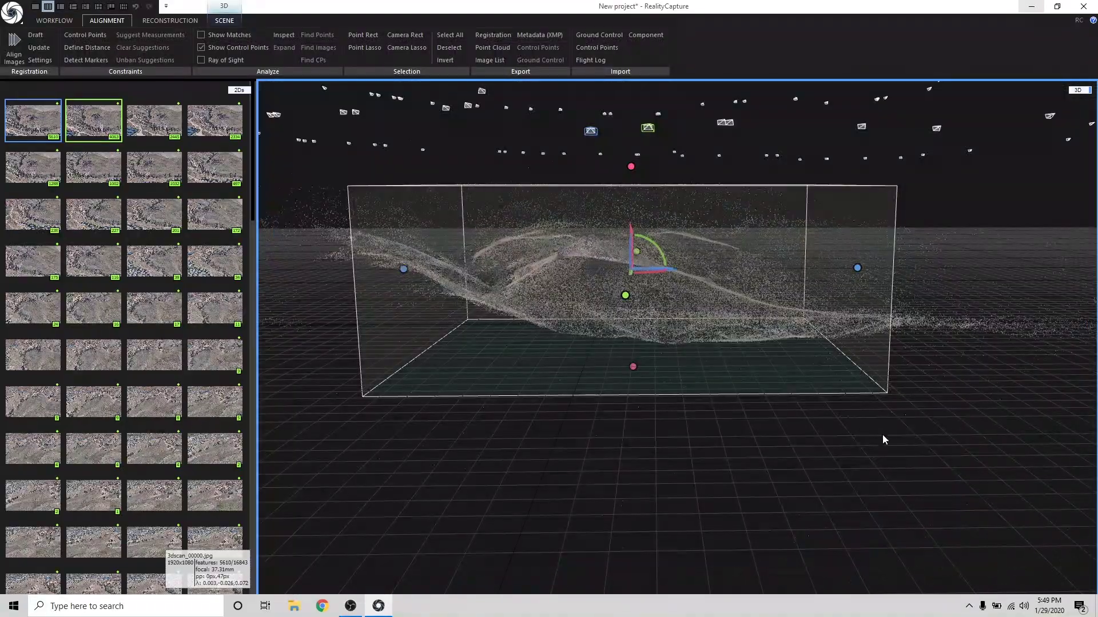
left_click_drag(893, 436, 821, 476)
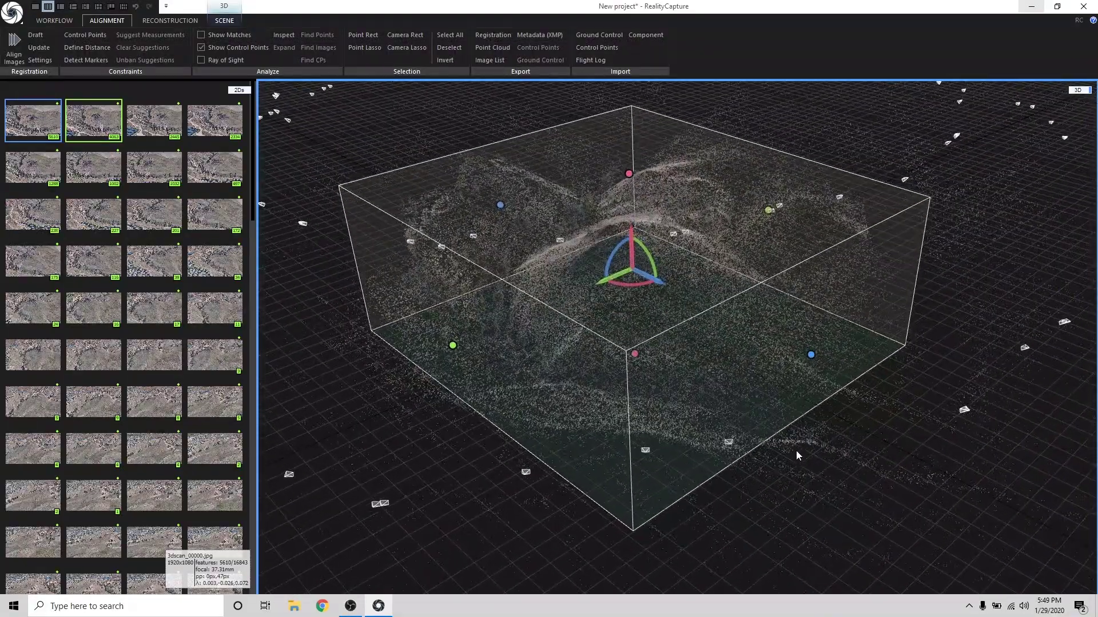
Step: Run a Normal Detail reconstruction of the hill and orbit to inspect the mesh
left_click(170, 20)
left_click_drag(808, 482, 739, 418)
left_click_drag(483, 365, 446, 434)
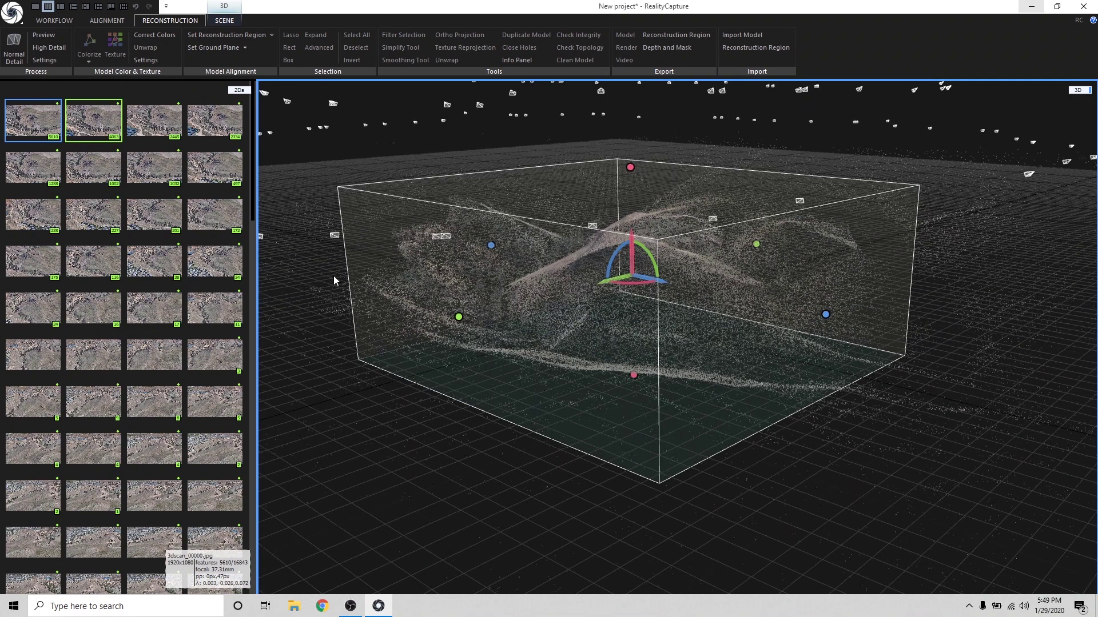
left_click(13, 48)
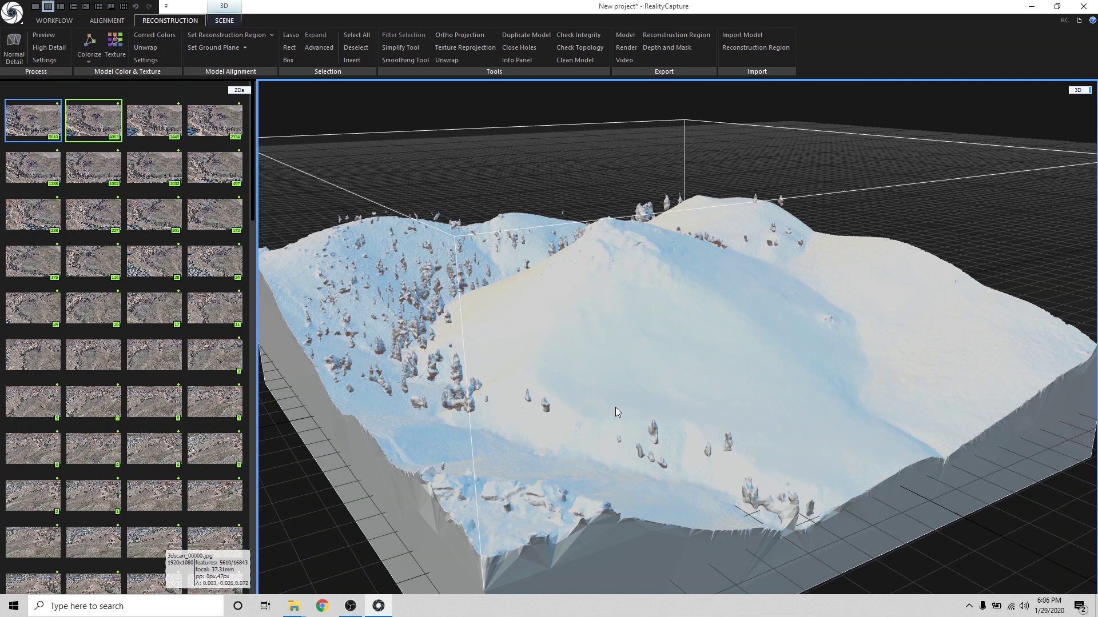
left_click_drag(621, 405, 635, 407)
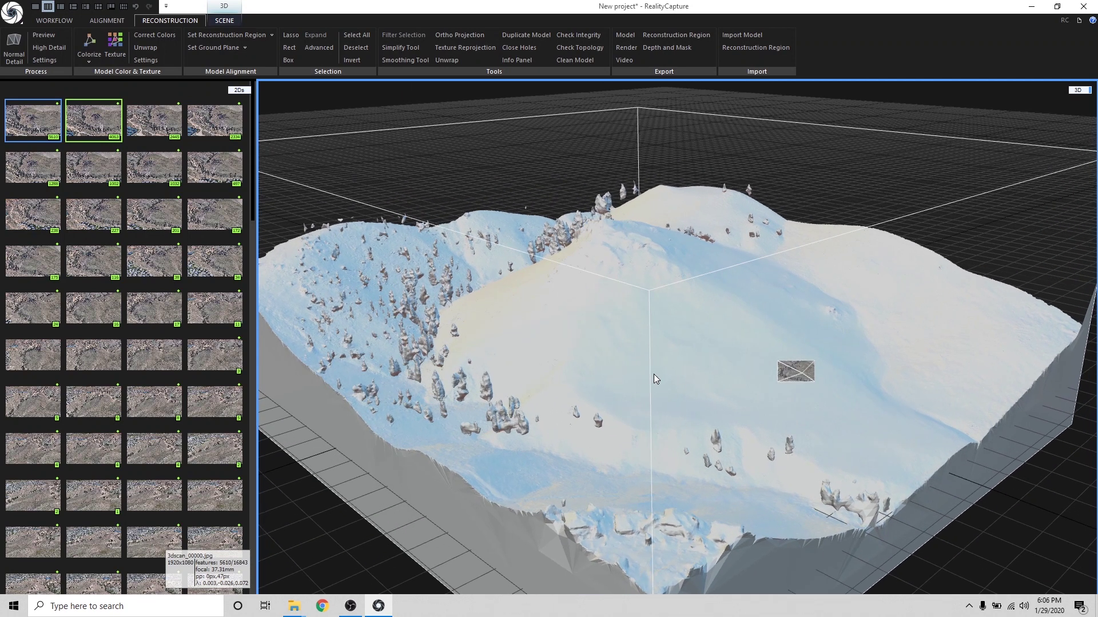
scroll(707, 345, "up", 5)
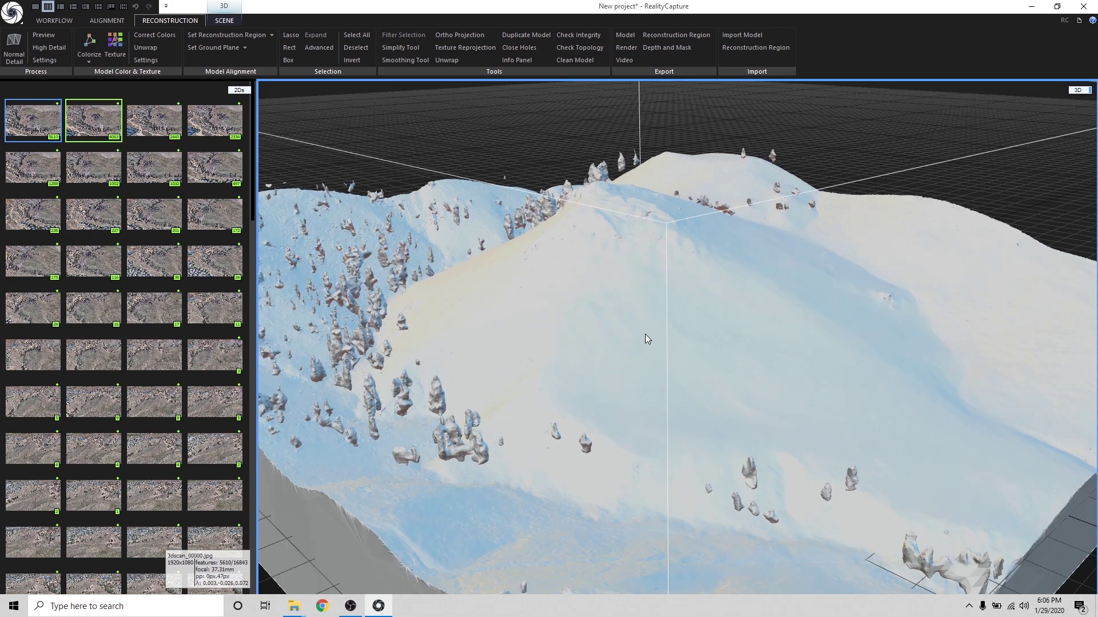
left_click_drag(628, 331, 675, 339)
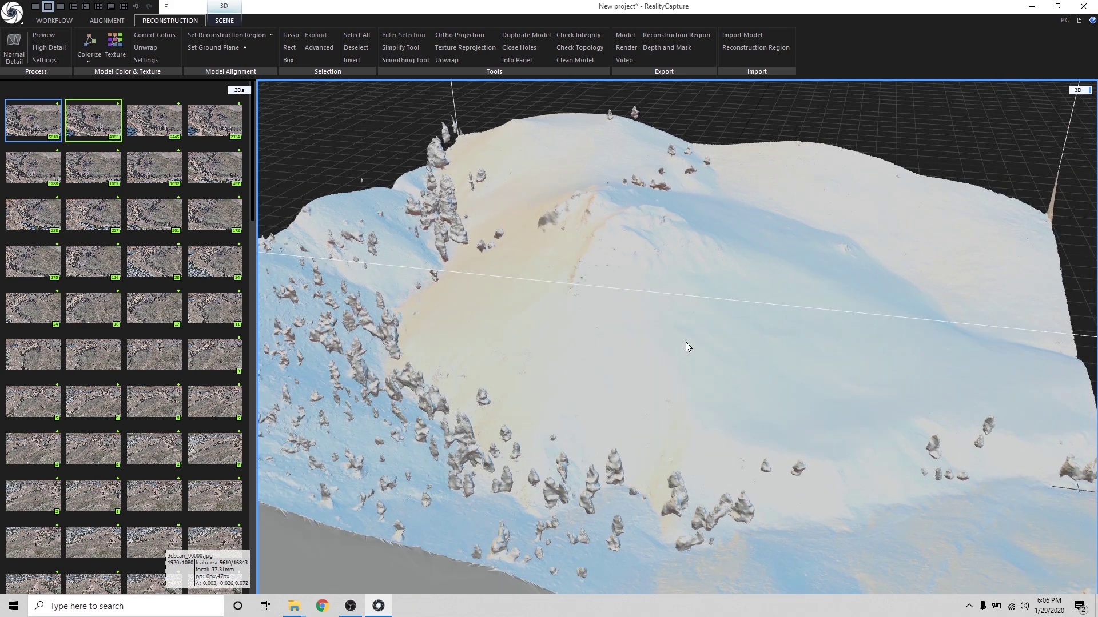
scroll(682, 342, "down", 5)
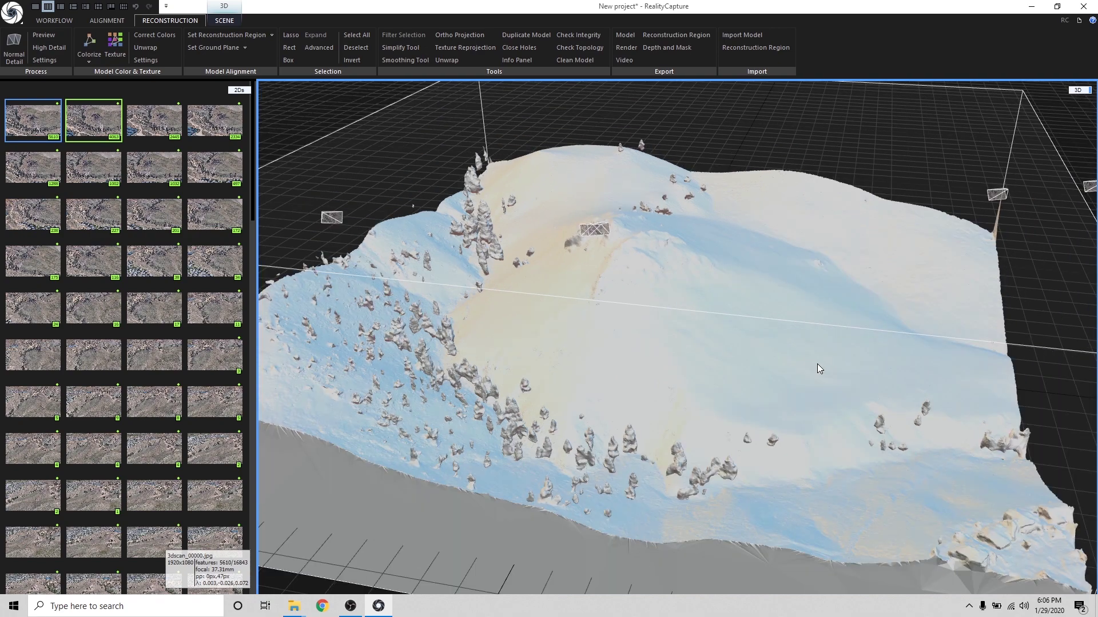
left_click_drag(815, 364, 742, 366)
scroll(682, 365, "up", 4)
scroll(681, 365, "down", 4)
left_click_drag(590, 363, 607, 243)
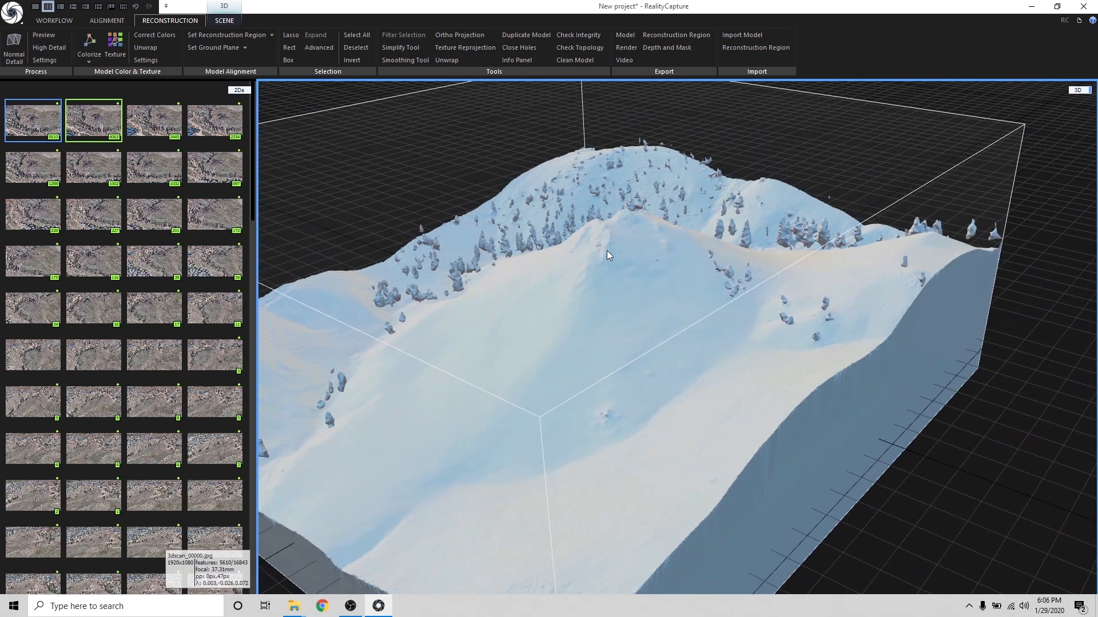
scroll(608, 242, "up", 4)
scroll(612, 311, "down", 2)
left_click_drag(612, 311, 648, 223)
left_click_drag(723, 242, 680, 376)
scroll(680, 378, "down", 3)
left_click_drag(738, 400, 728, 378)
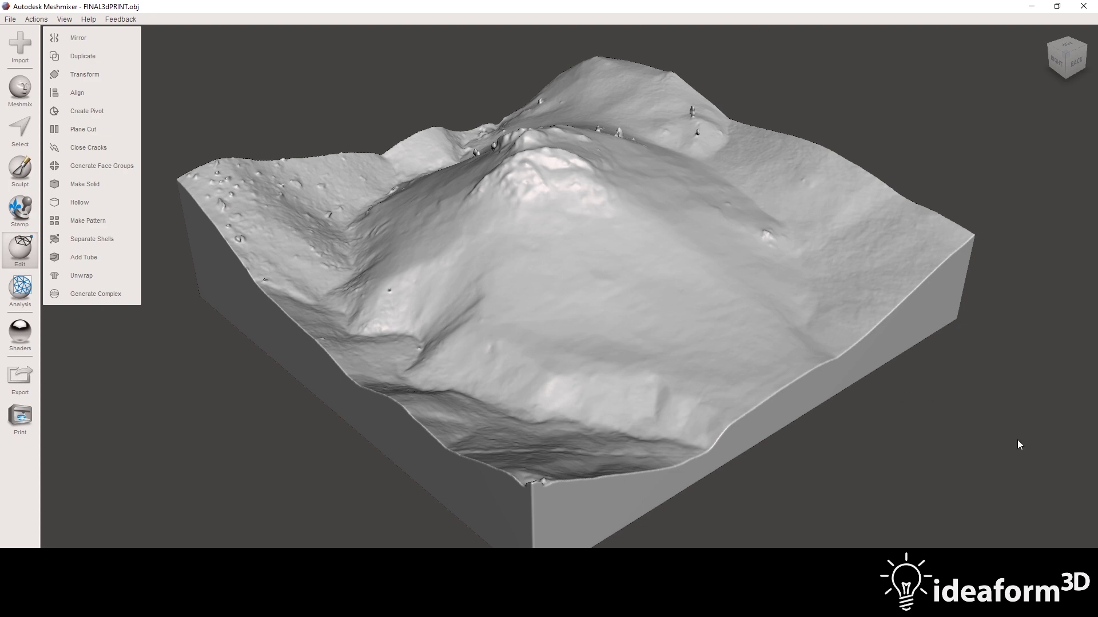
Step: Orbit the FINAL3dPRINT.obj terrain block in Meshmixer to inspect its flat sides and rocky top
right_click_drag(1027, 441, 753, 459)
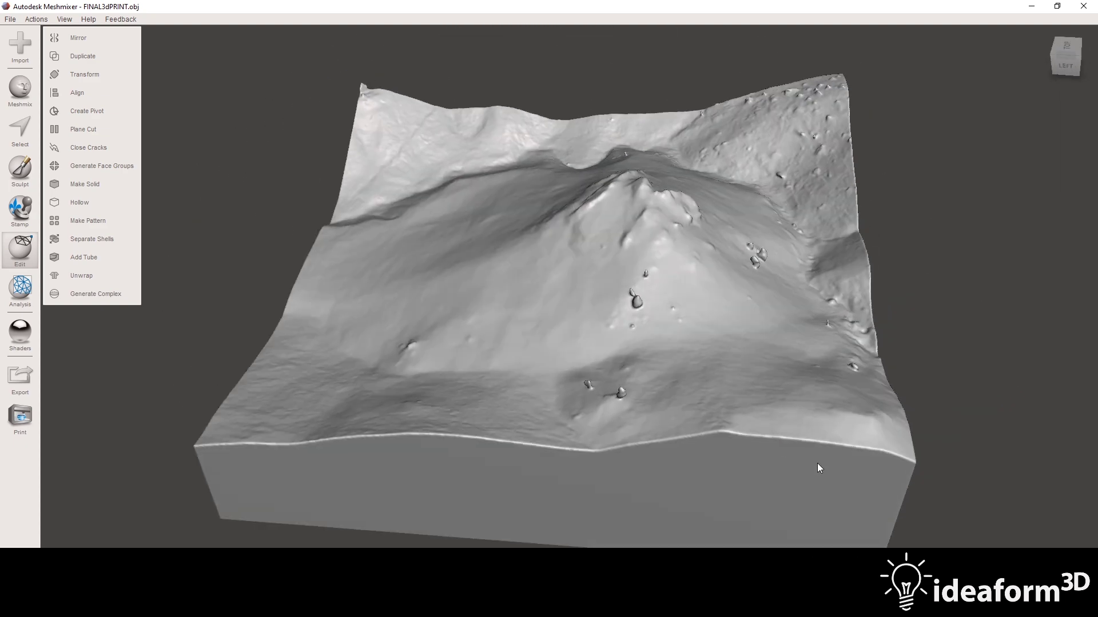
right_click_drag(850, 468, 925, 460)
right_click_drag(940, 351, 873, 374)
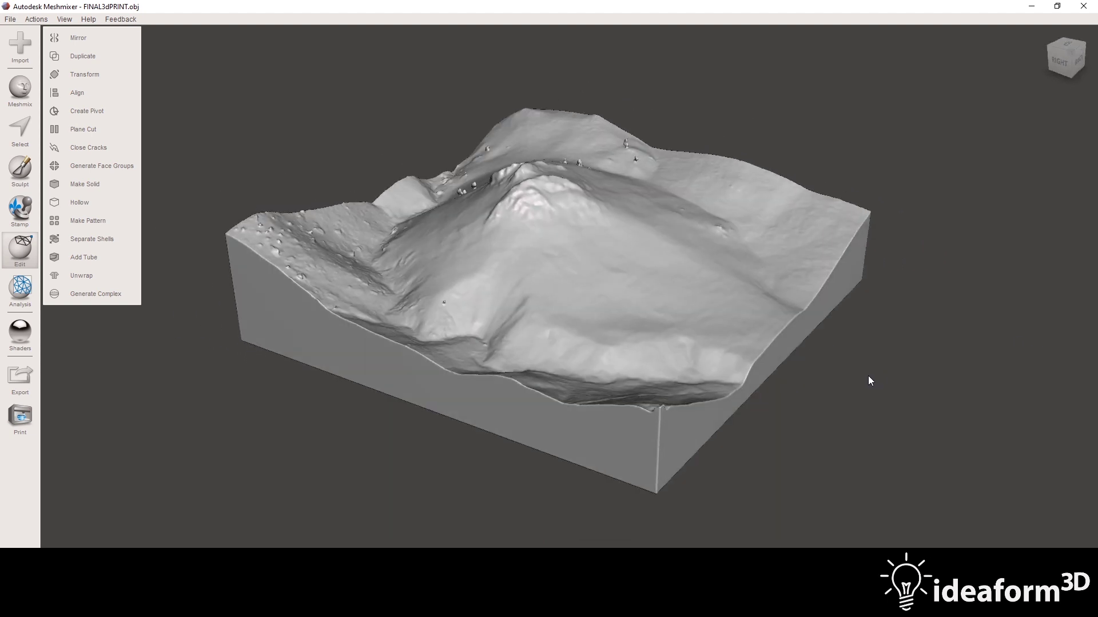